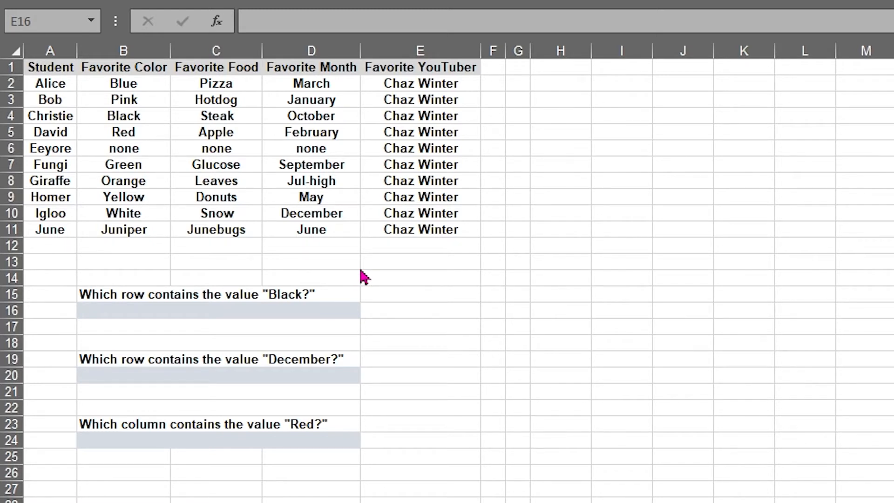
Step: Answer the "Black" row question in B16 with the formula =MATCH("Black",B1:B11,0)
{"action": "left_click", "coordinate": [212, 312]}
{"action": "type", "text": "="}
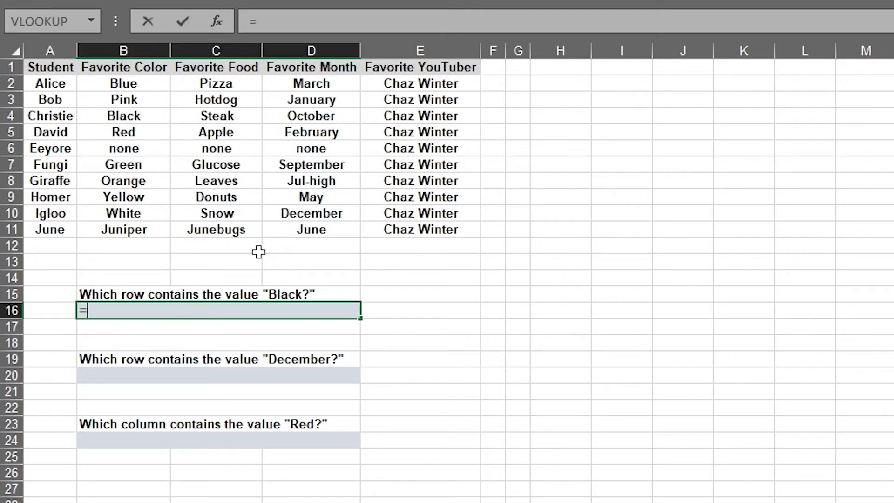
{"action": "type", "text": "MATCH("}
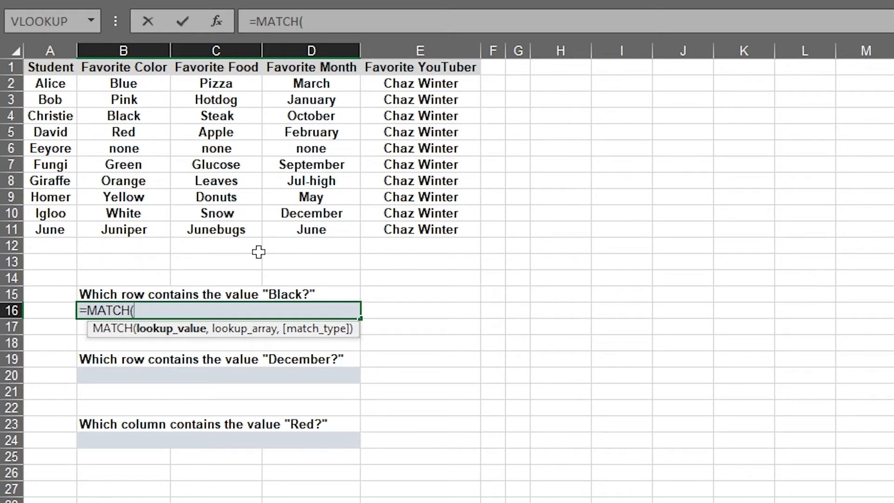
{"action": "type", "text": "\"Black"}
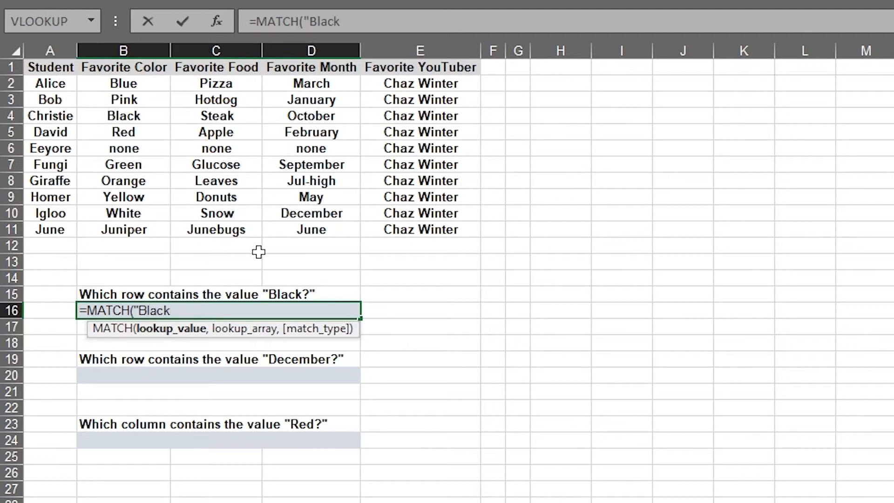
{"action": "type", "text": "\","}
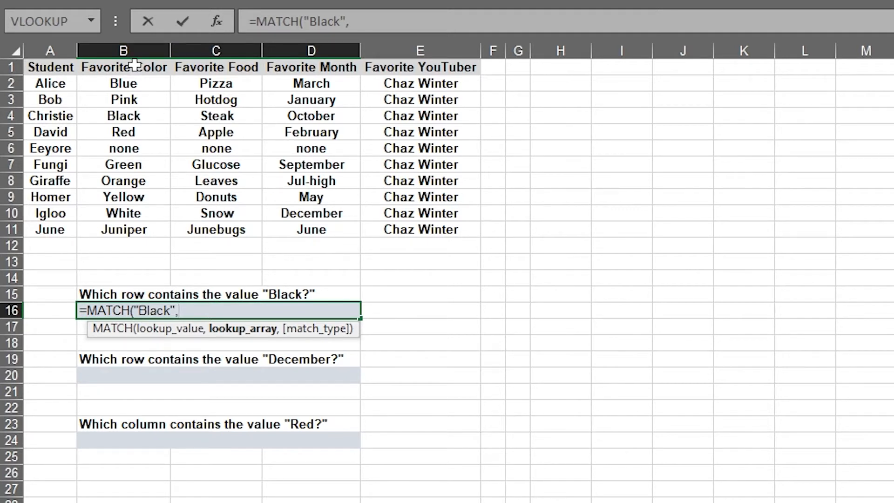
{"action": "left_click_drag", "start_coordinate": [136, 66], "coordinate": [141, 230]}
{"action": "type", "text": ","}
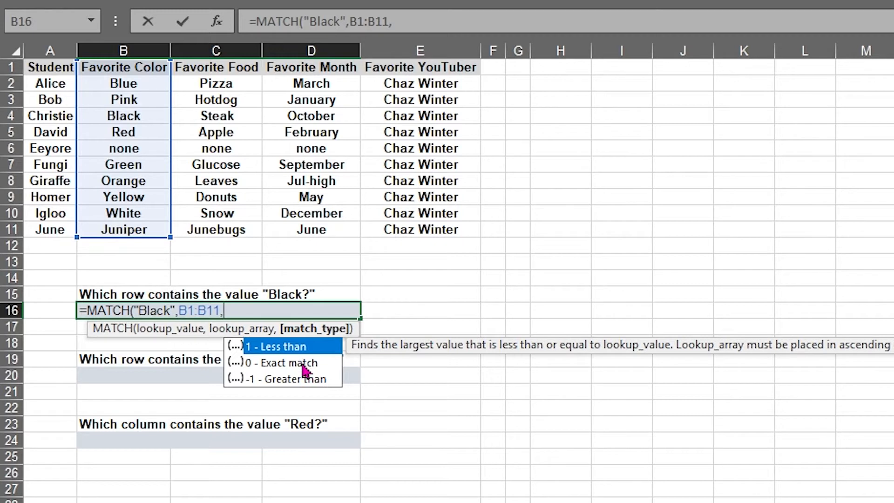
{"action": "type", "text": "0)"}
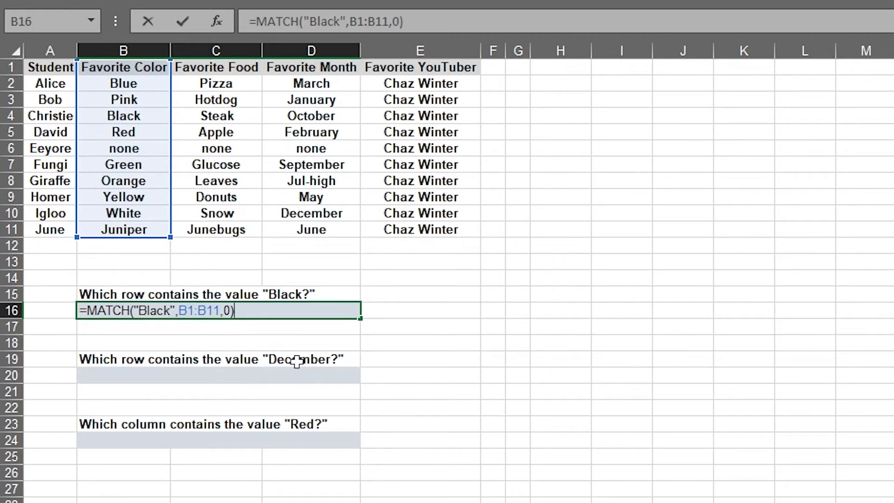
{"action": "key", "text": "Return"}
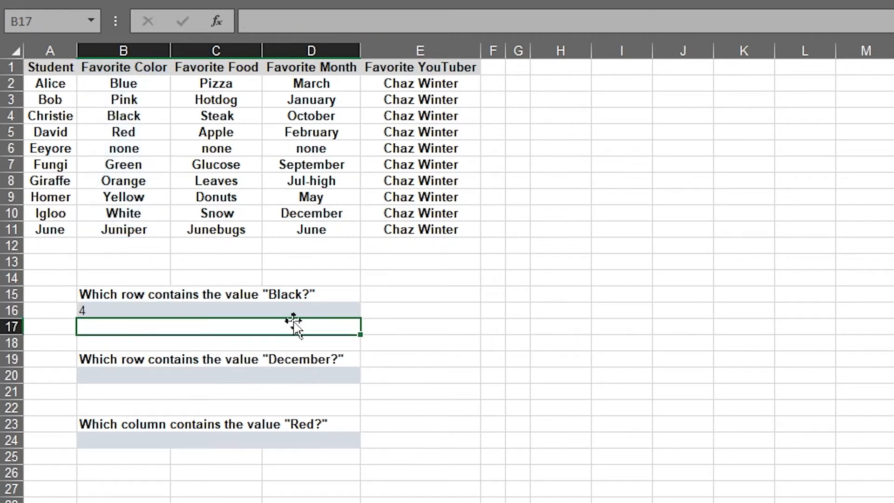
{"action": "left_click", "coordinate": [257, 310]}
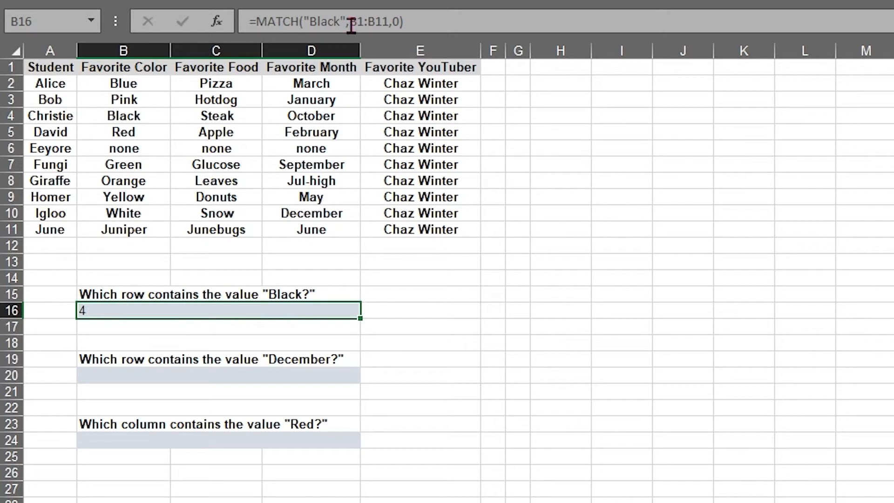
{"action": "double_click", "coordinate": [148, 309]}
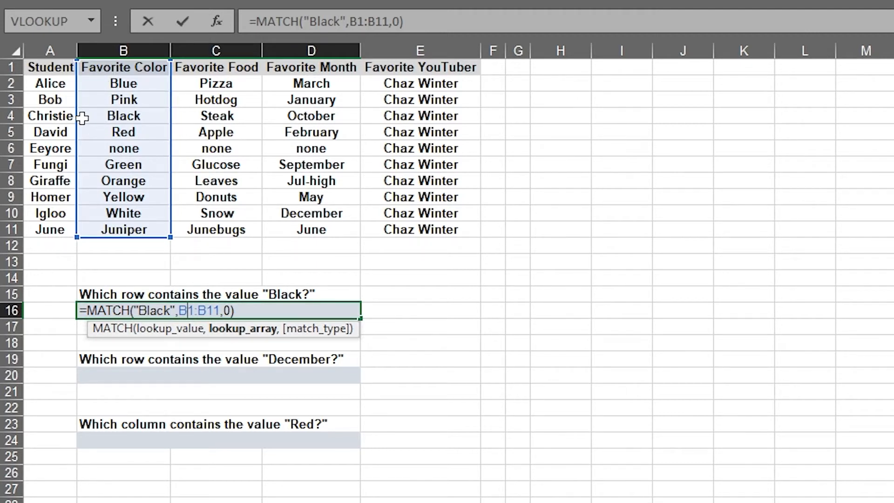
{"action": "key", "text": "Return"}
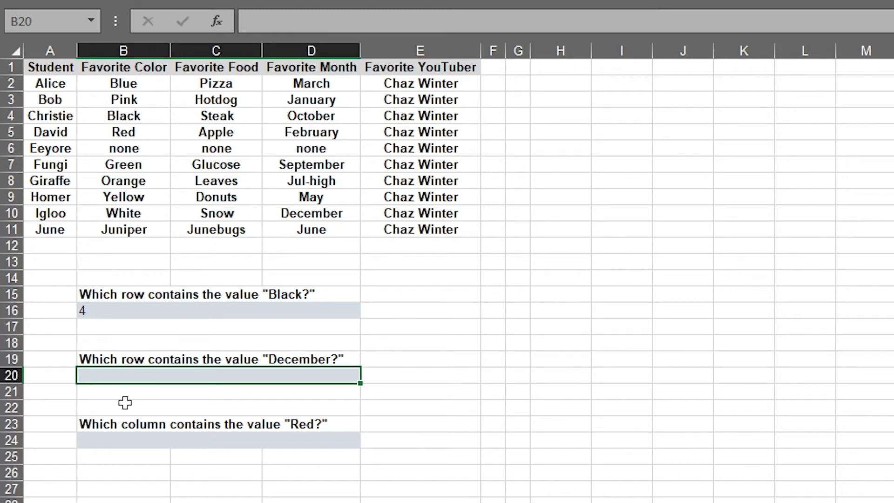
Step: Answer the "December" row question in B20 with an exact-match formula over the month column, =MATCH("December",D1:D11,0)
{"action": "left_click", "coordinate": [132, 368]}
{"action": "type", "text": "=MAT"}
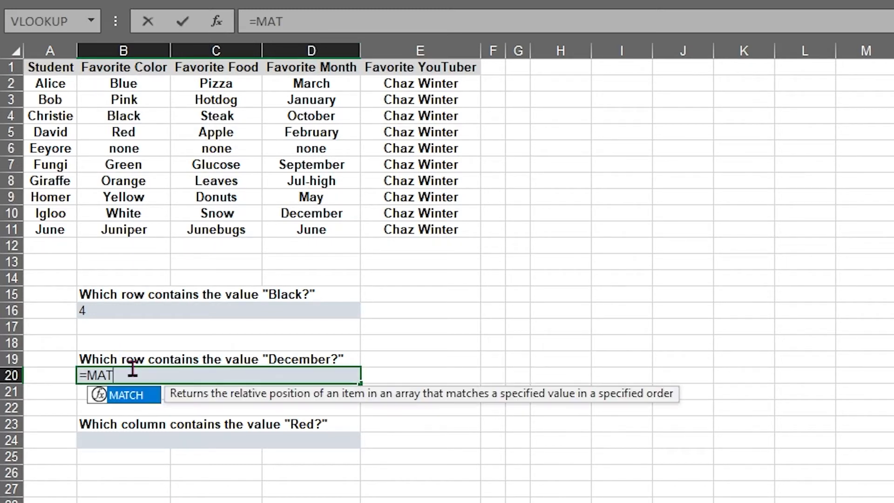
{"action": "key", "text": "Tab"}
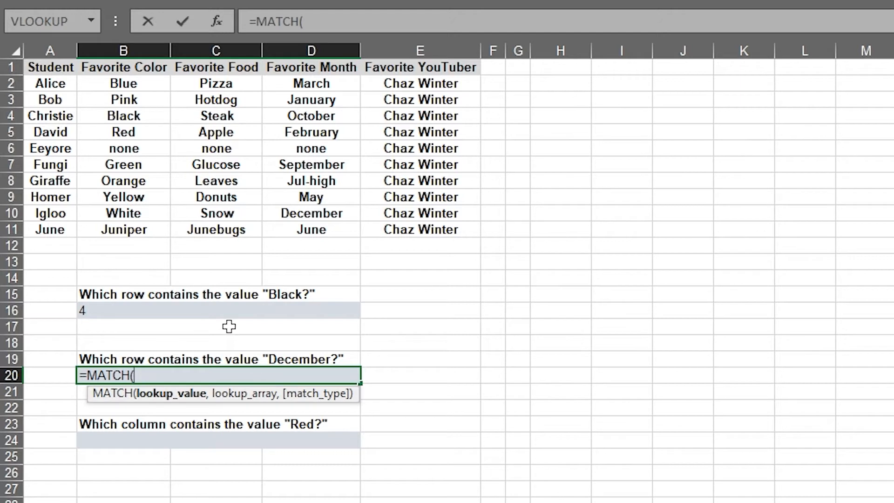
{"action": "type", "text": "\"December\""}
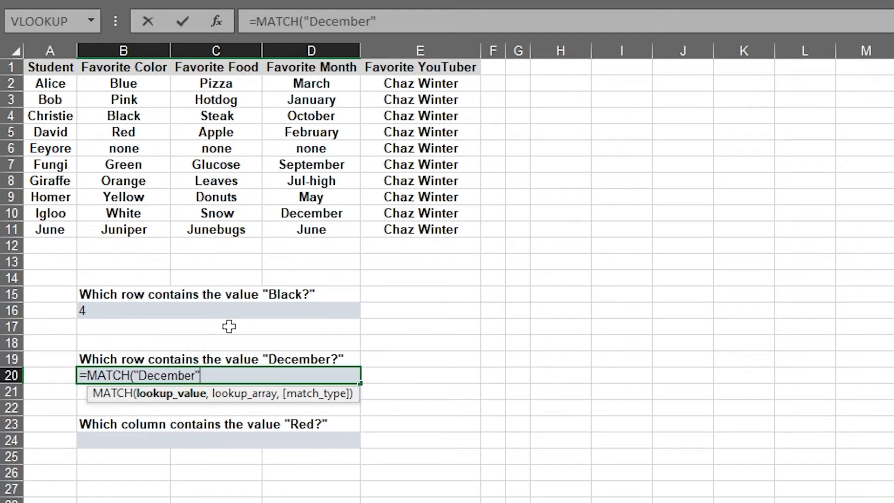
{"action": "type", "text": ","}
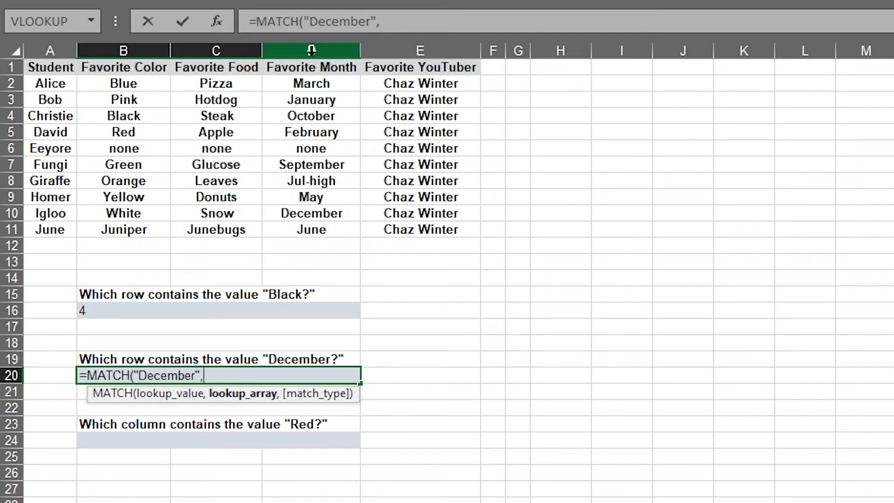
{"action": "left_click_drag", "start_coordinate": [322, 70], "coordinate": [326, 235]}
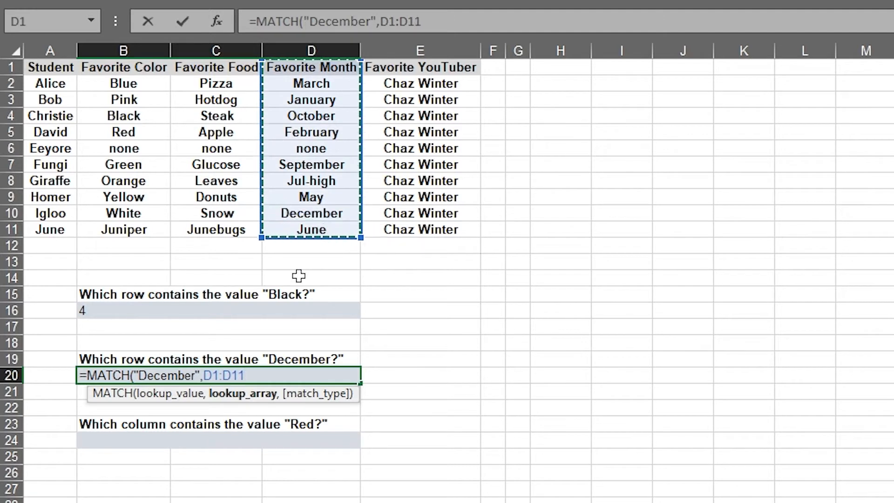
{"action": "type", "text": ","}
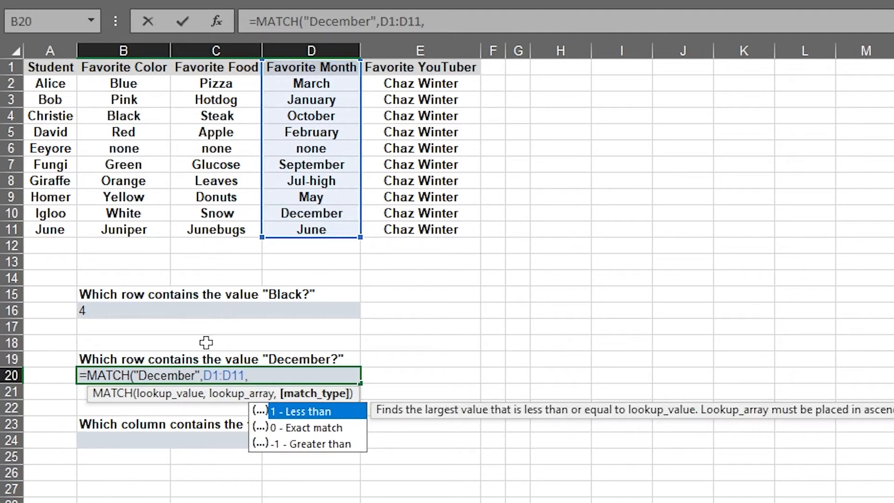
{"action": "type", "text": "0)"}
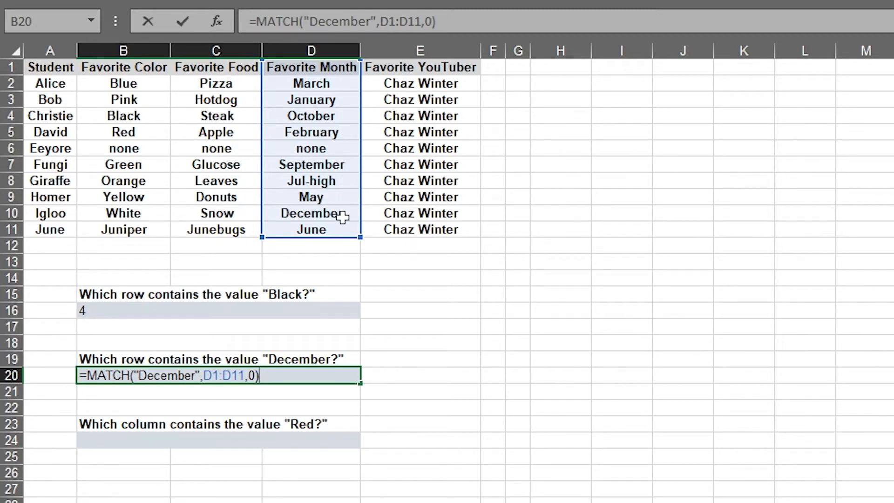
{"action": "key", "text": "Return"}
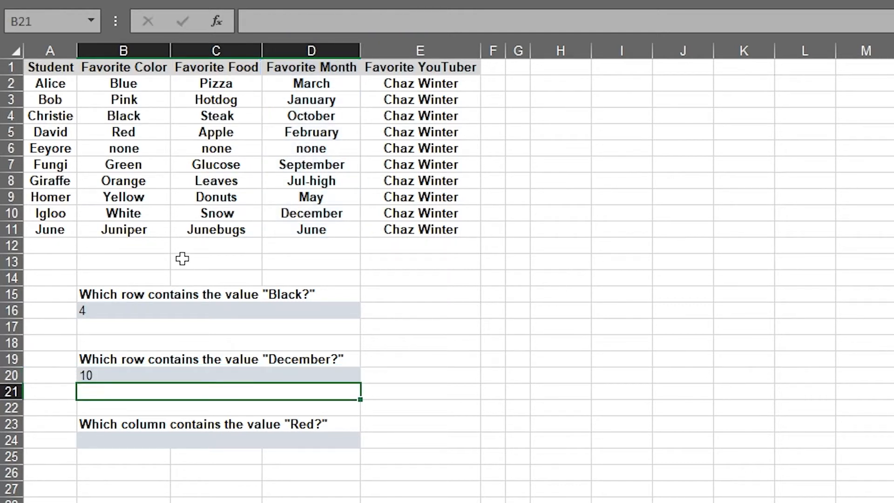
{"action": "left_click", "coordinate": [144, 439]}
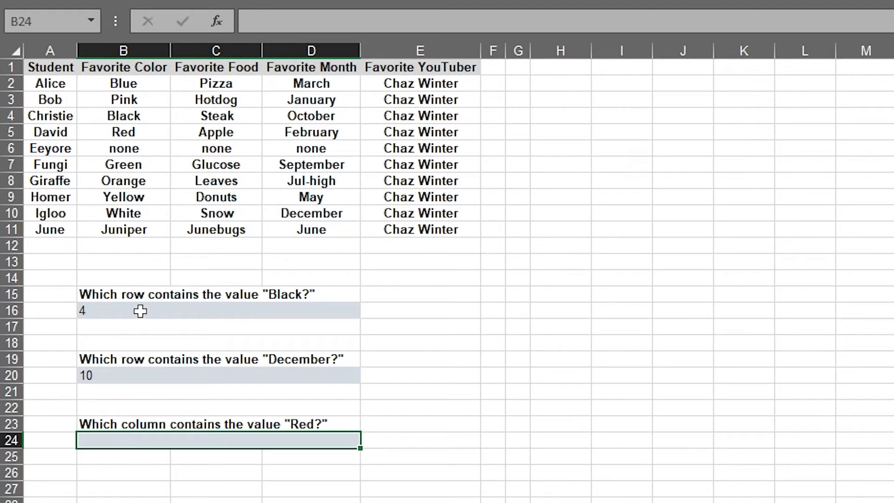
{"action": "left_click", "coordinate": [10, 132]}
{"action": "left_click", "coordinate": [57, 131]}
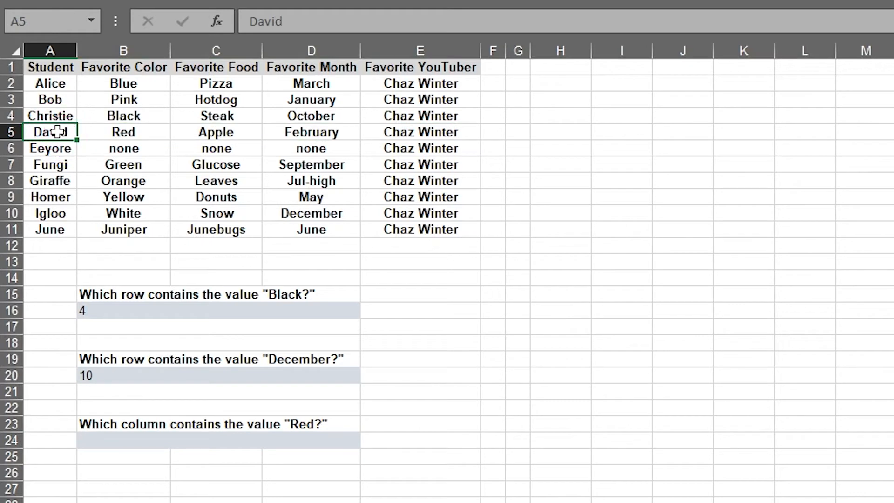
Step: Answer the "Red" column question in B24 with an exact-match formula over all of row 5, =MATCH("Red",5:5,0)
{"action": "left_click", "coordinate": [168, 438]}
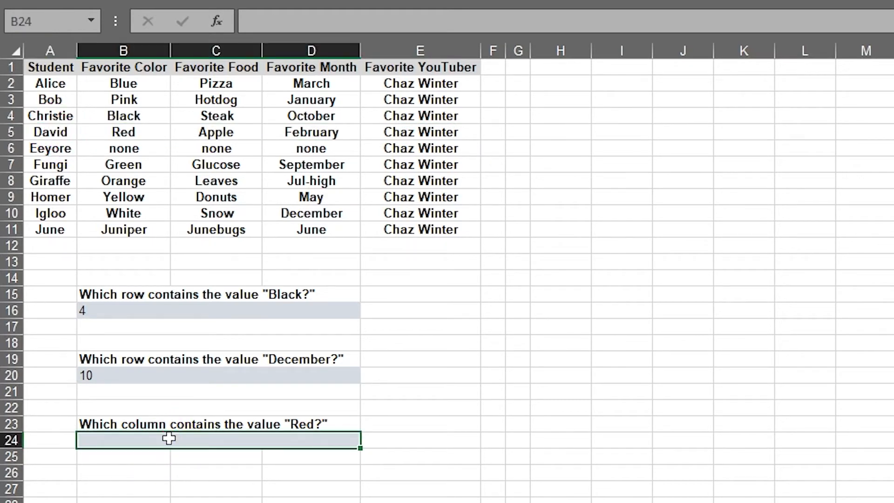
{"action": "type", "text": "=MATCH("}
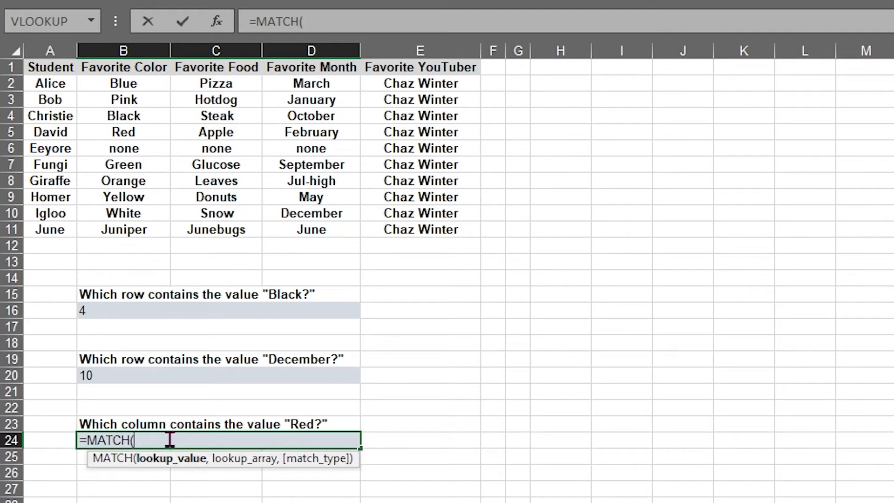
{"action": "type", "text": "\"Red\","}
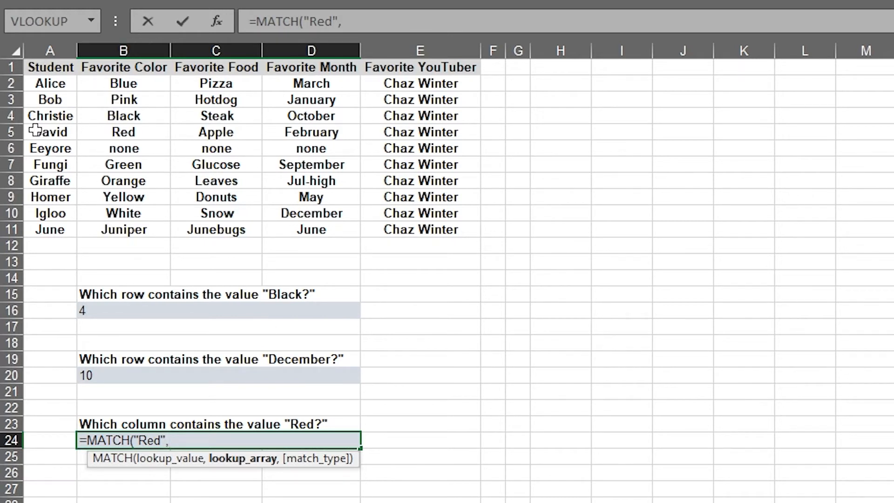
{"action": "left_click", "coordinate": [9, 132]}
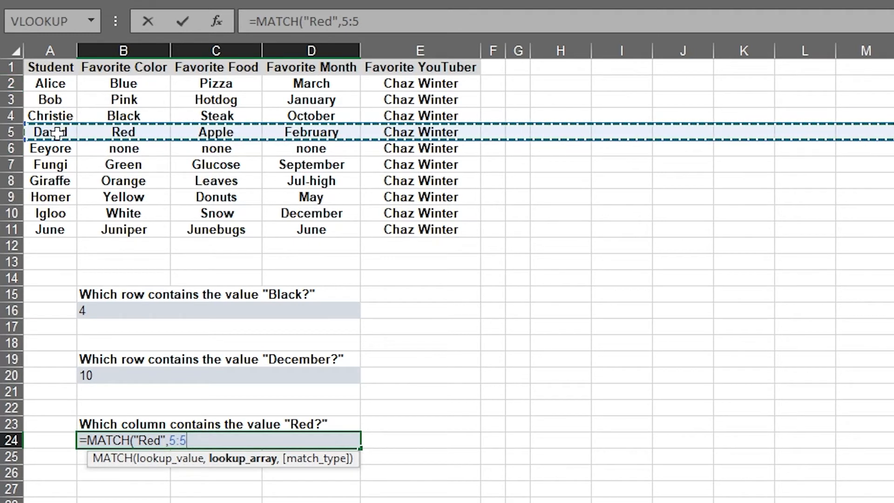
{"action": "left_click_drag", "start_coordinate": [57, 132], "coordinate": [150, 133]}
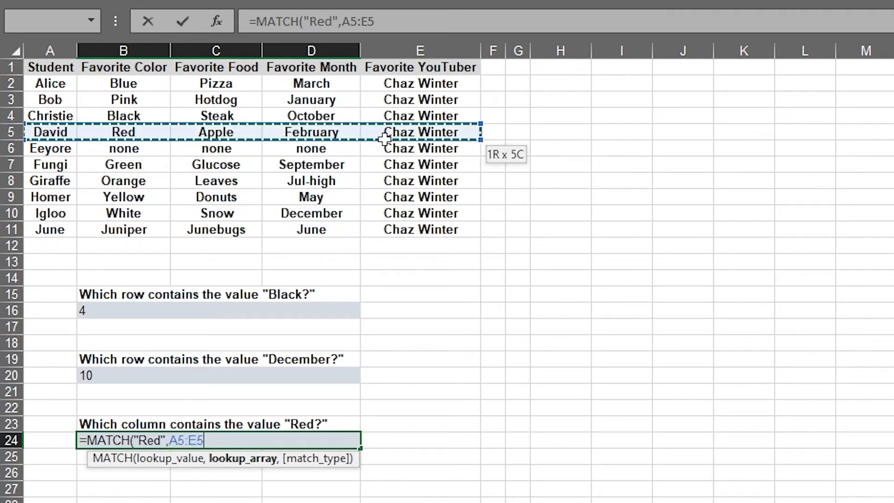
{"action": "left_click_drag", "start_coordinate": [384, 138], "coordinate": [373, 146]}
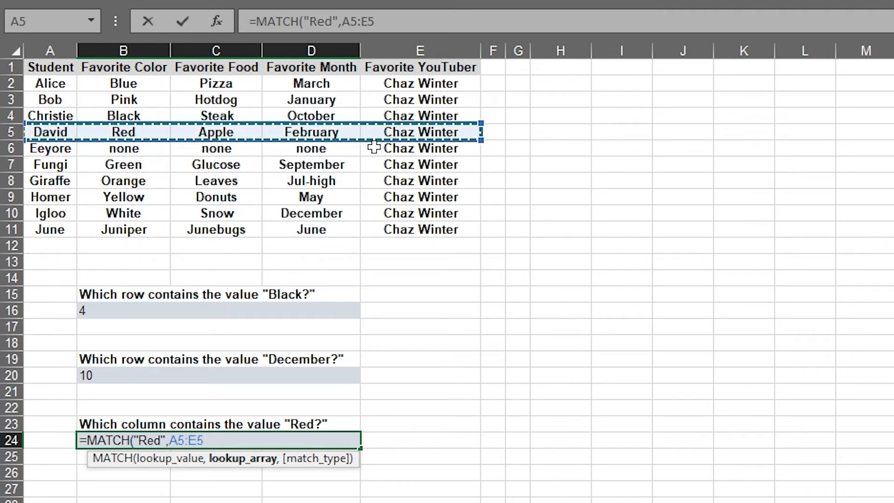
{"action": "left_click", "coordinate": [10, 133]}
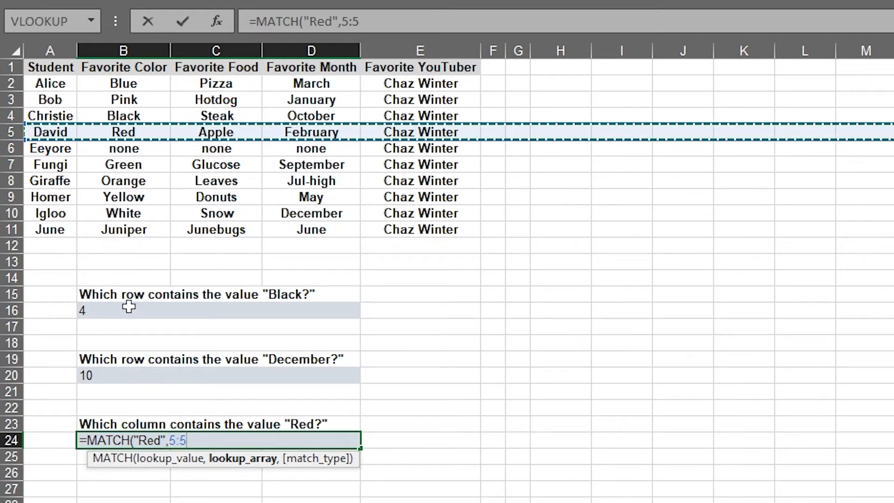
{"action": "type", "text": ","}
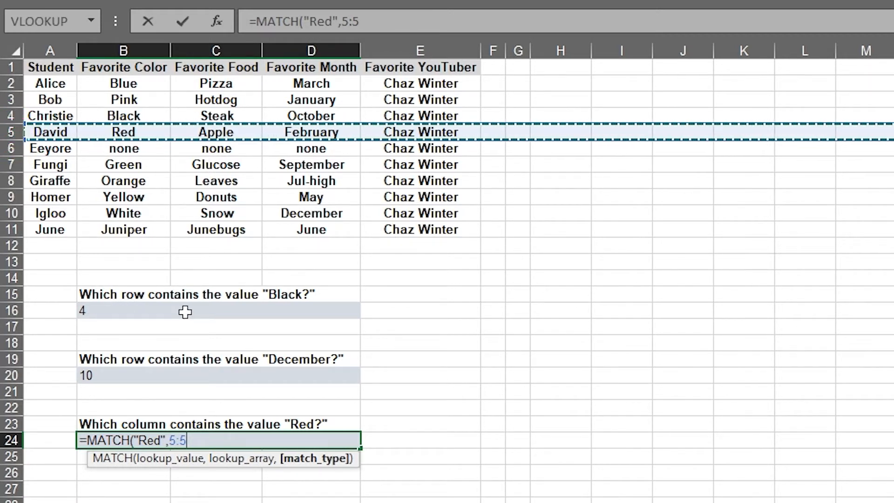
{"action": "type", "text": "0"}
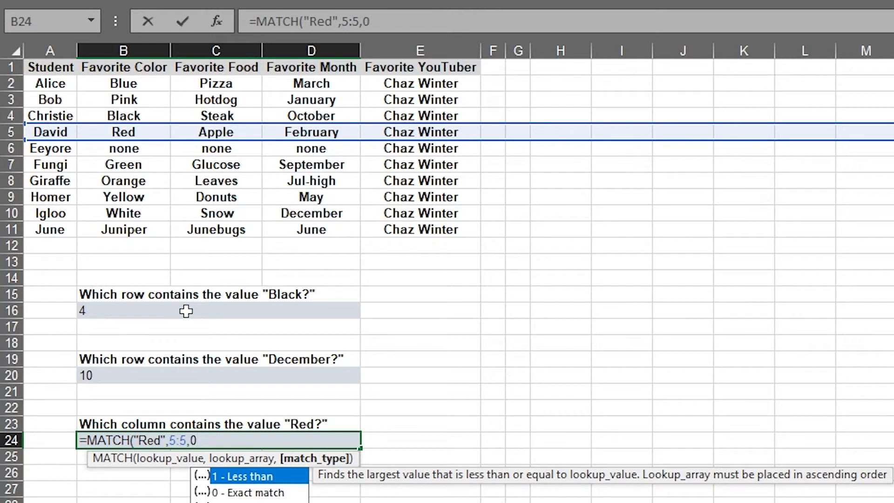
{"action": "type", "text": ")"}
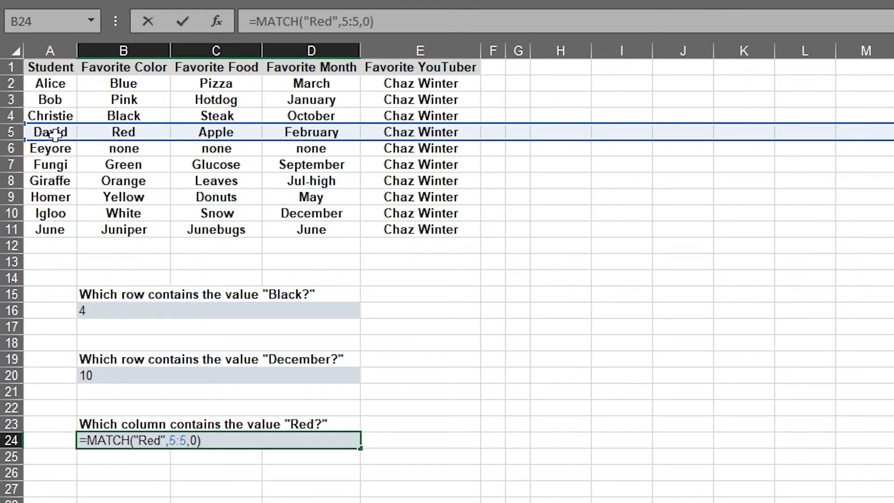
{"action": "key", "text": "Return"}
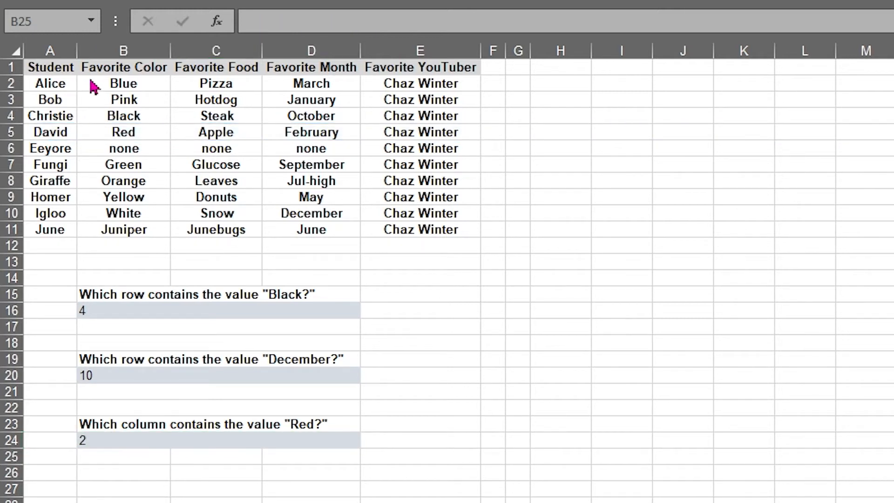
Step: Copy the range A1:E26 with the table and questions, and paste it into the blank sheet starting at C6
{"action": "left_click_drag", "start_coordinate": [60, 68], "coordinate": [431, 472]}
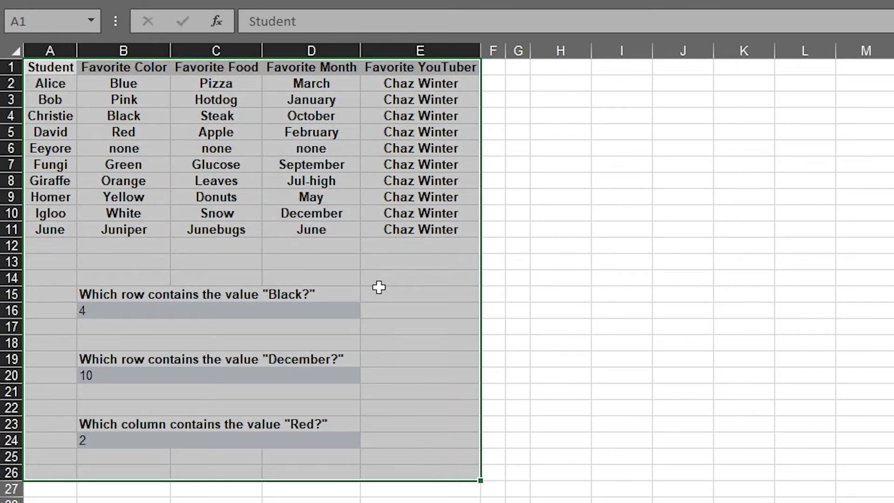
{"action": "key", "text": "ctrl+c"}
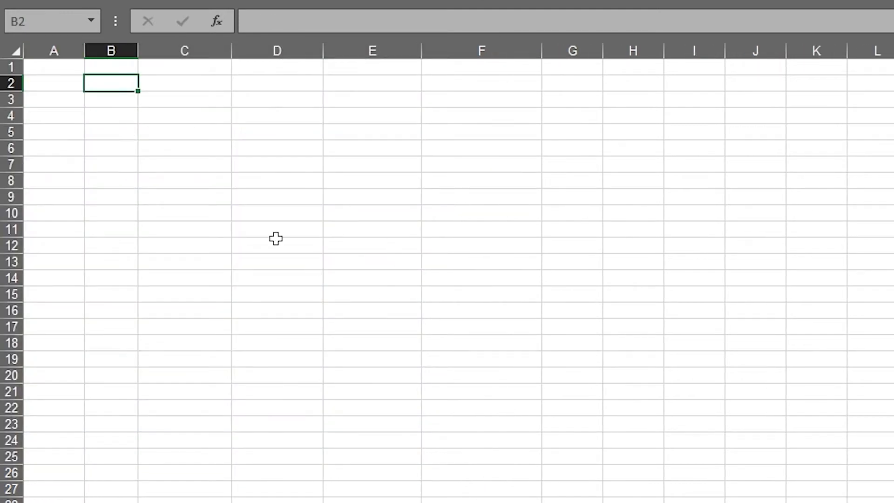
{"action": "left_click", "coordinate": [192, 147]}
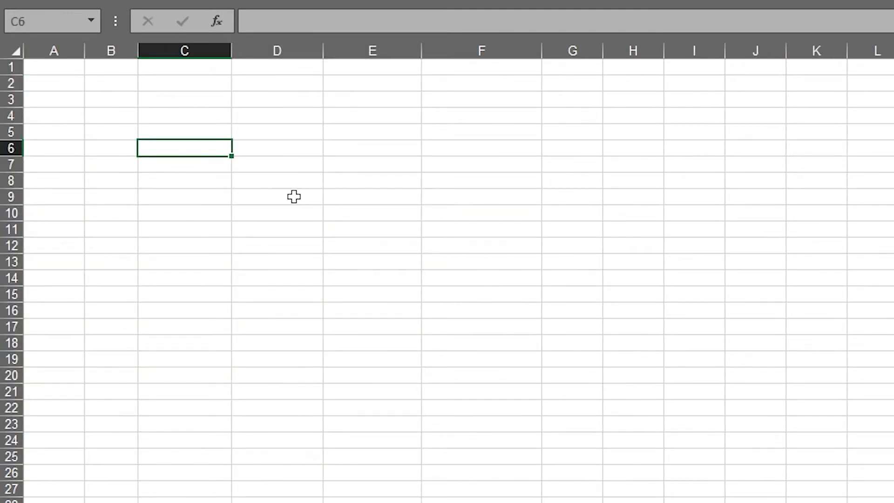
{"action": "key", "text": "ctrl+v"}
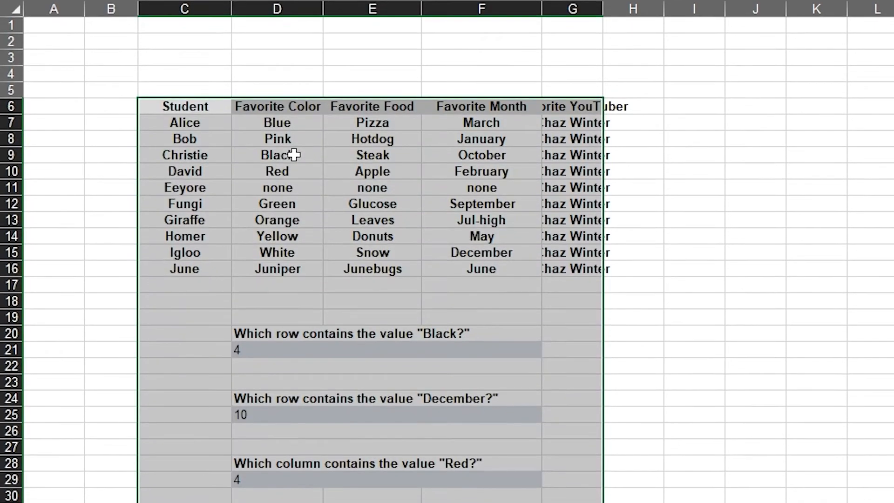
Step: Examine the "Black" MATCH formula in D21 and compare its lookup range with the worksheet row that holds Black
{"action": "left_click", "coordinate": [288, 350]}
{"action": "double_click", "coordinate": [263, 347]}
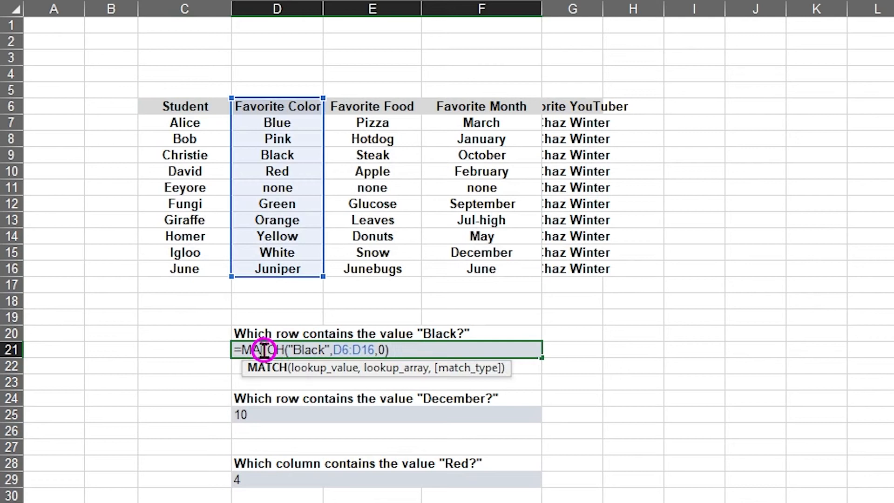
{"action": "left_click", "coordinate": [341, 351]}
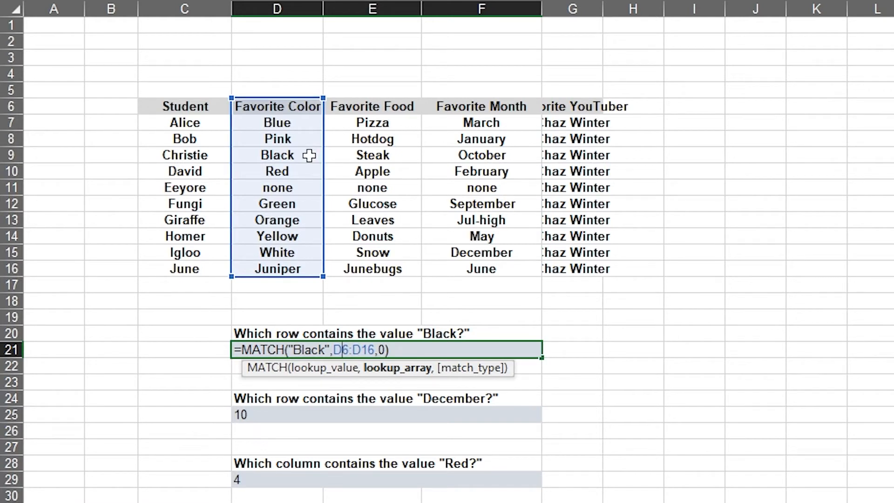
{"action": "key", "text": "Return"}
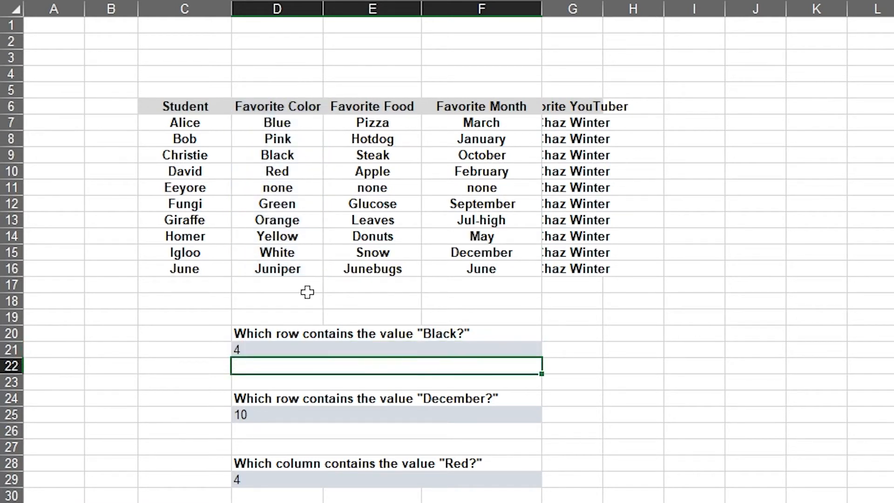
{"action": "left_click", "coordinate": [288, 351]}
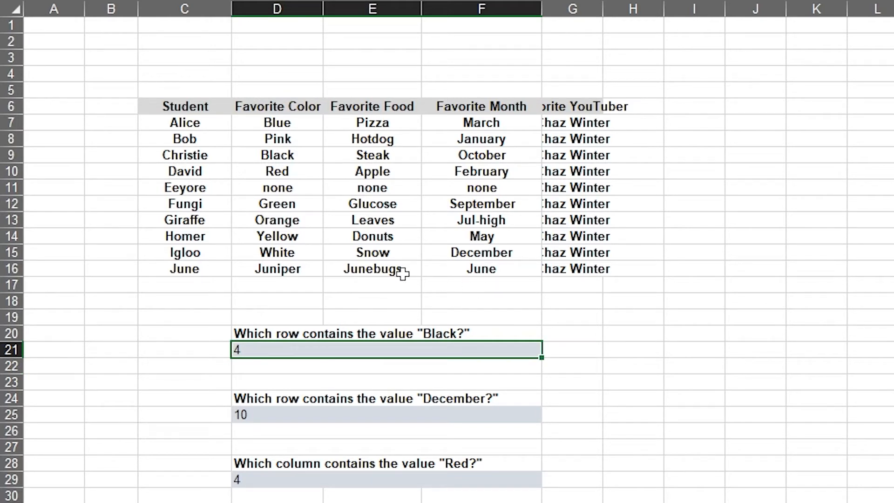
{"action": "left_click", "coordinate": [12, 155]}
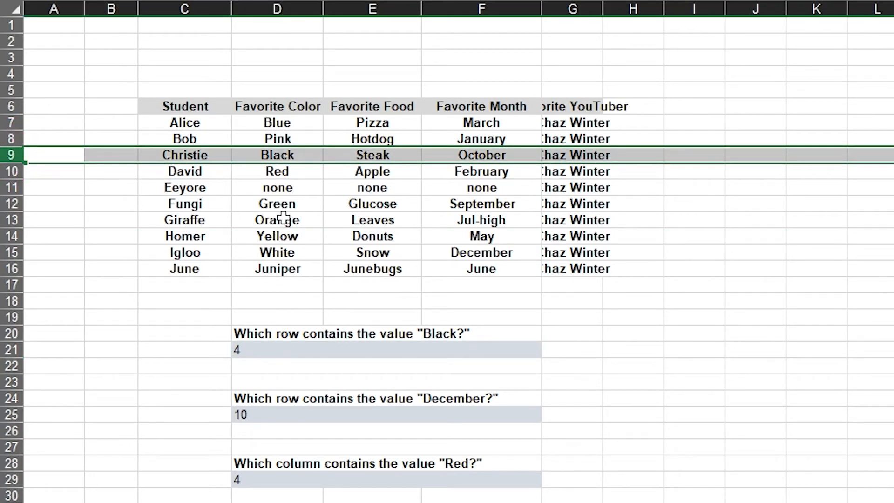
{"action": "left_click", "coordinate": [249, 154]}
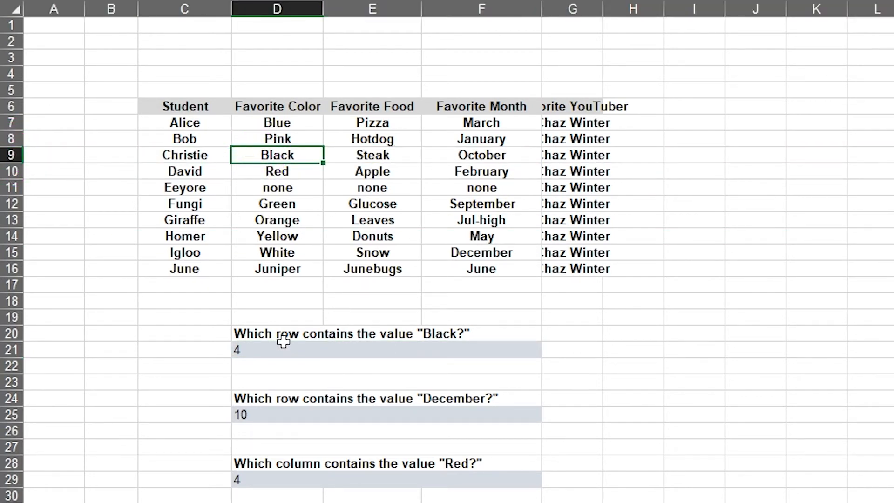
{"action": "left_click", "coordinate": [288, 111]}
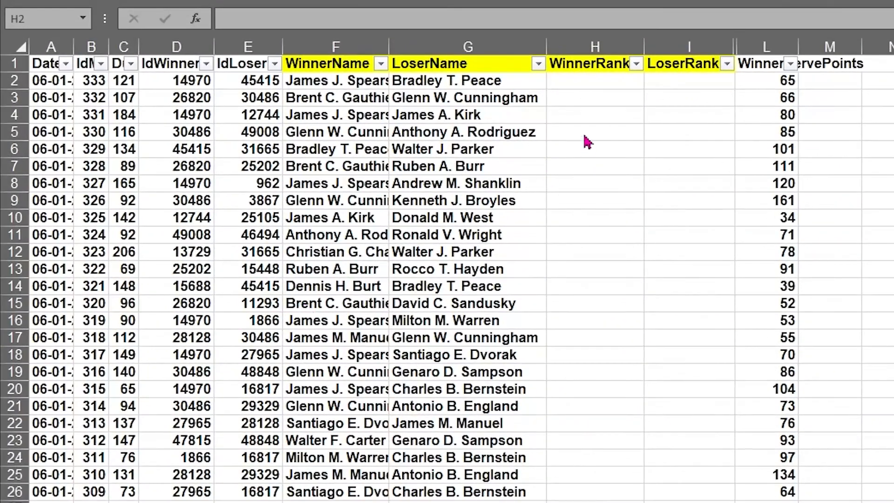
Step: On the Tennis_Matches sheet, examine the WinnerName formula in F2 together with its IdWinner value in D2 and the WinnerRank cell H2
{"action": "left_click", "coordinate": [603, 80]}
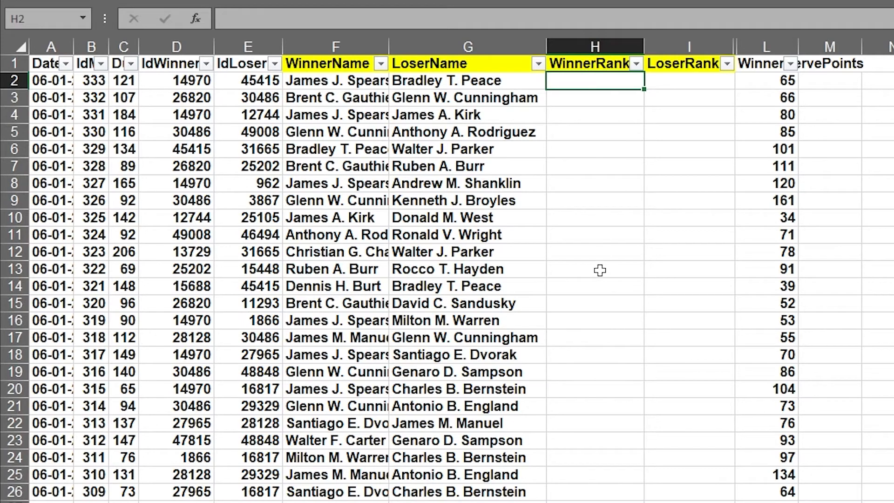
{"action": "left_click", "coordinate": [329, 83]}
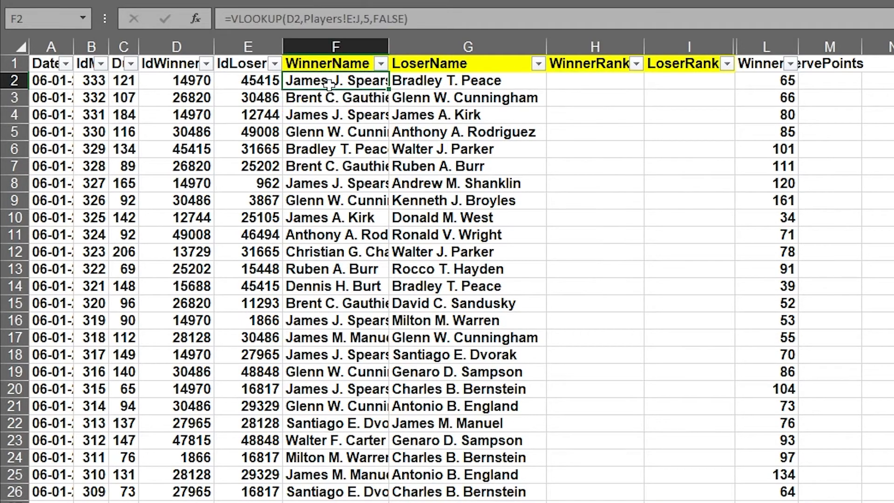
{"action": "left_click", "coordinate": [179, 79]}
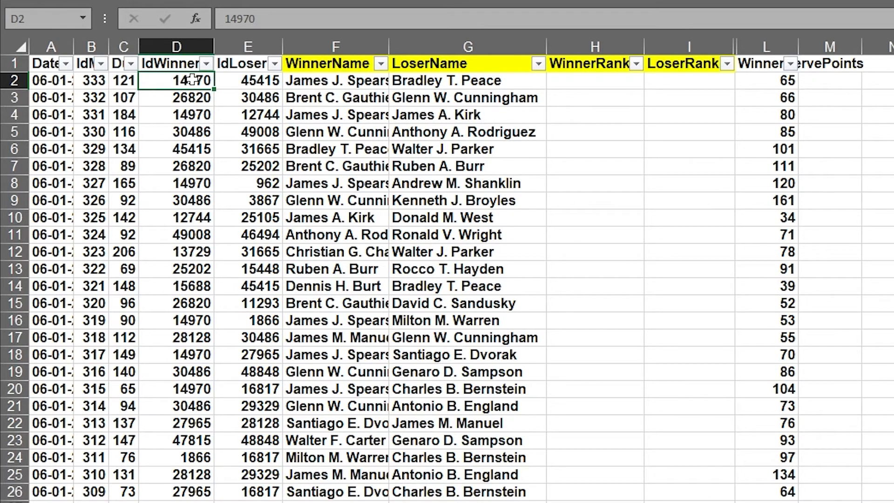
{"action": "left_click", "coordinate": [313, 82]}
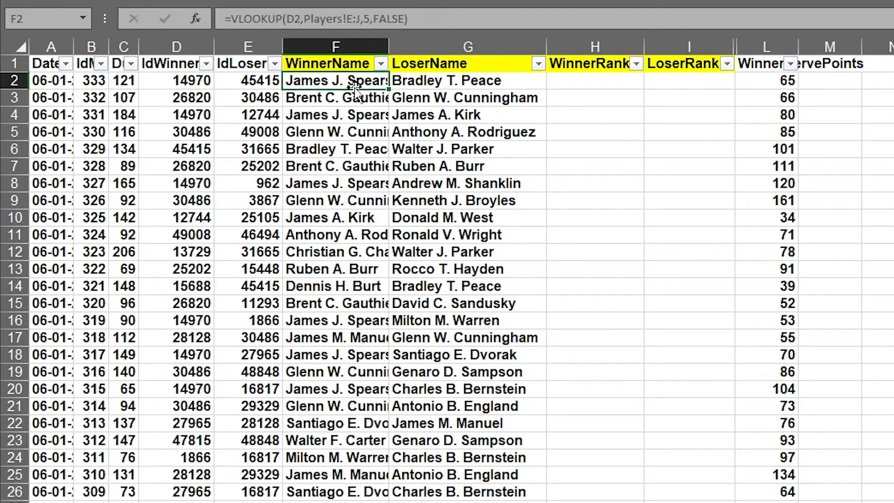
{"action": "left_click", "coordinate": [185, 80]}
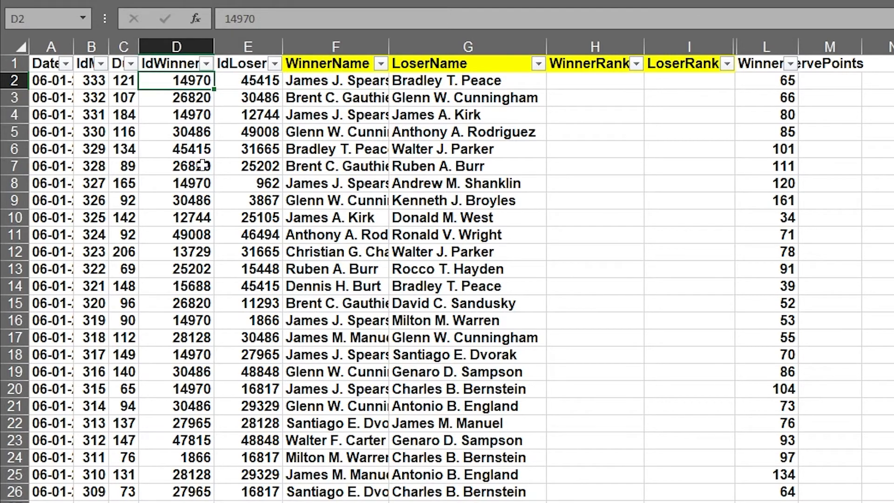
{"action": "left_click", "coordinate": [590, 79]}
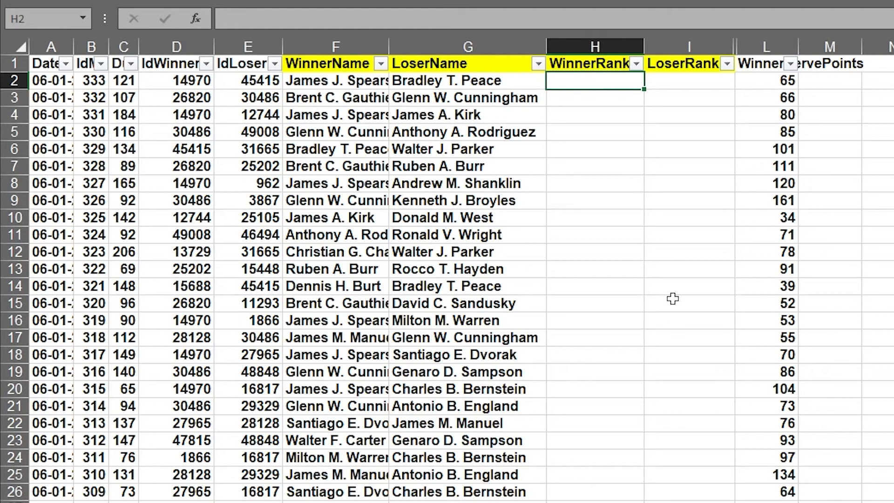
{"action": "left_click", "coordinate": [174, 86]}
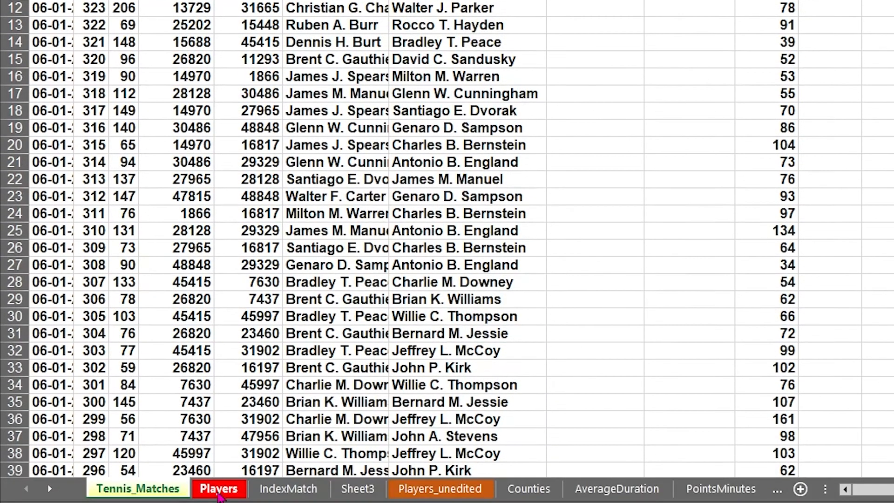
Step: Open the Players sheet and examine the first player's PlayerId, age, weight, height, name and Rank cells
{"action": "left_click", "coordinate": [218, 484]}
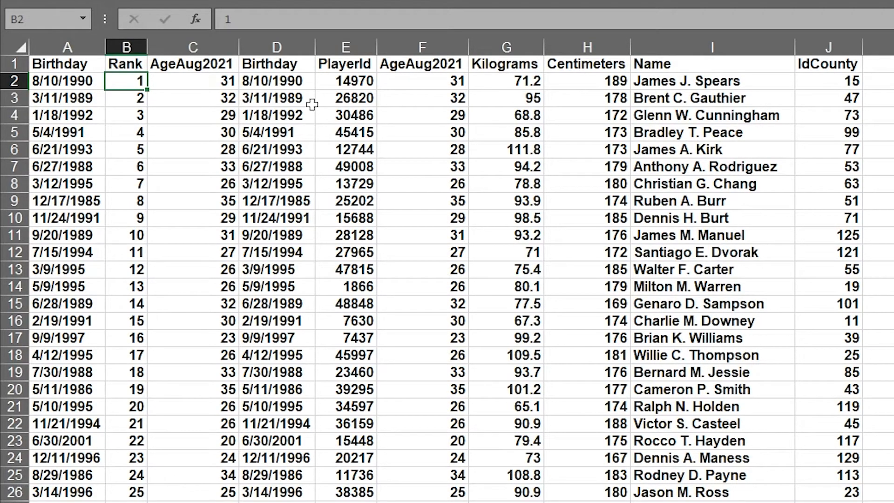
{"action": "left_click", "coordinate": [333, 81]}
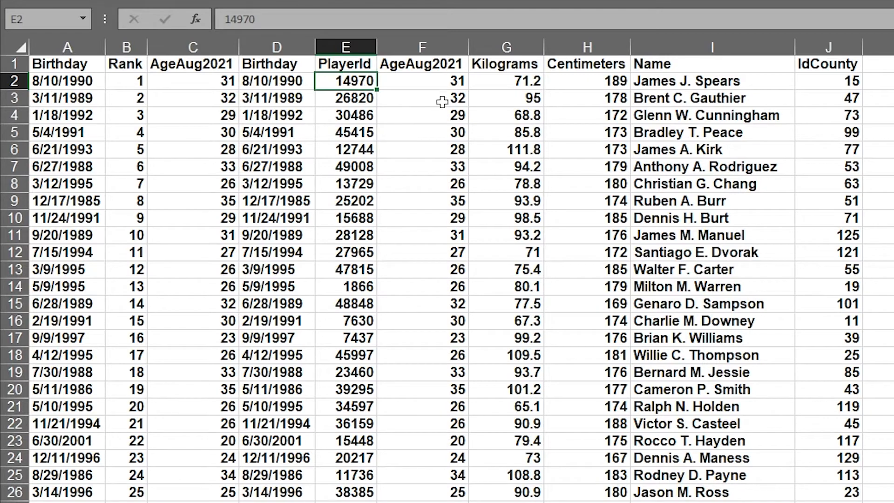
{"action": "left_click", "coordinate": [439, 81]}
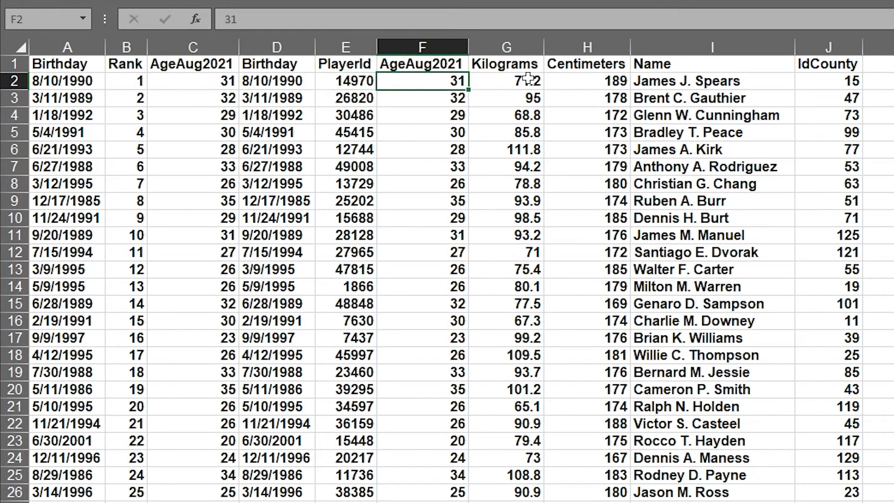
{"action": "left_click", "coordinate": [527, 80]}
{"action": "left_click", "coordinate": [589, 80]}
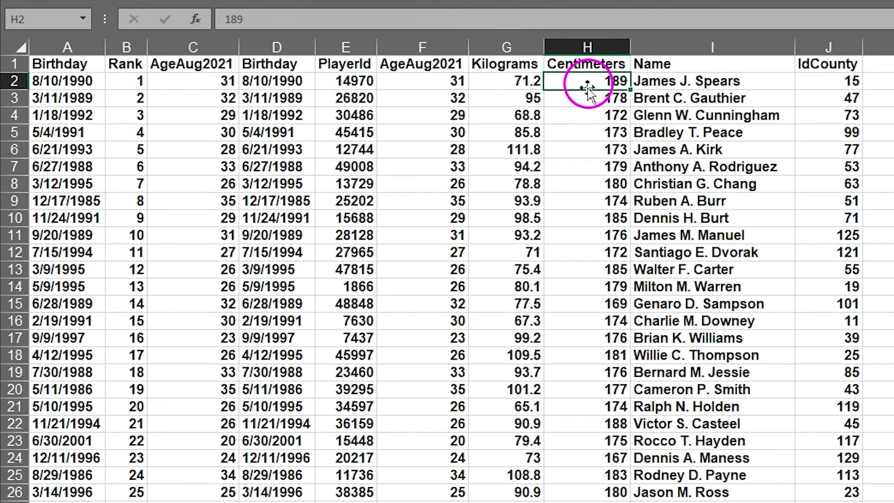
{"action": "left_click", "coordinate": [703, 81]}
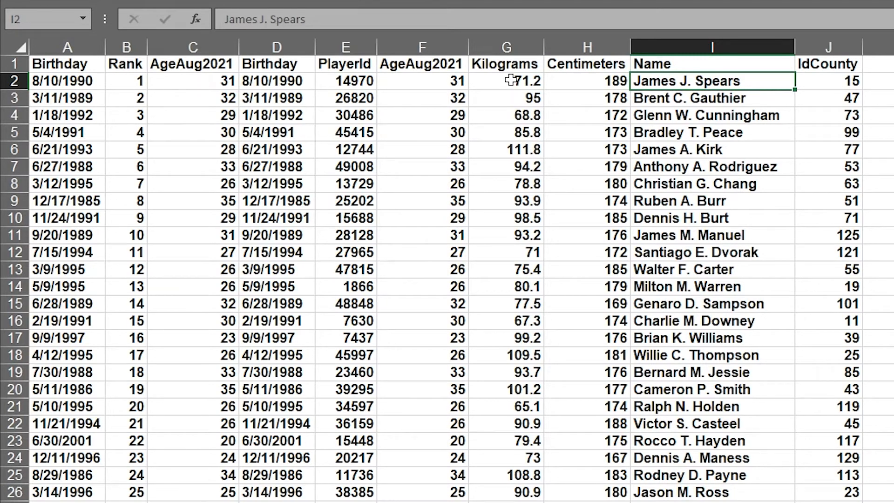
{"action": "left_click_drag", "start_coordinate": [357, 82], "coordinate": [129, 84]}
{"action": "left_click", "coordinate": [130, 83]}
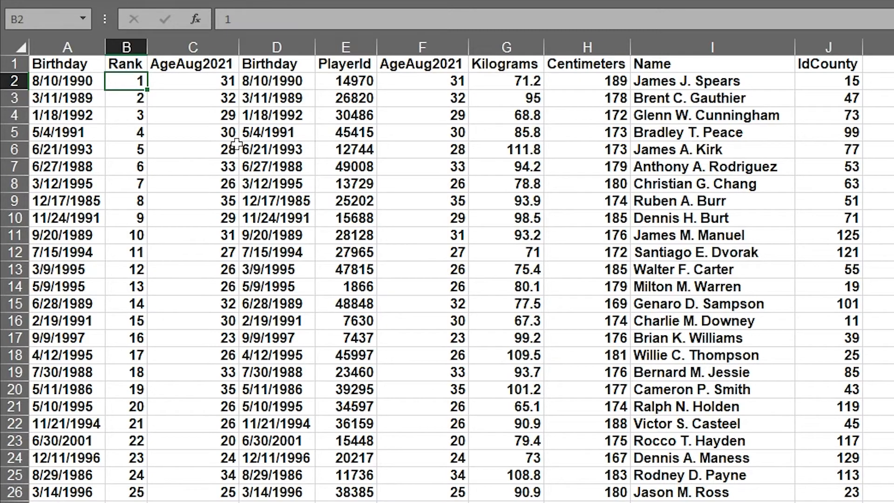
{"action": "left_click", "coordinate": [346, 82]}
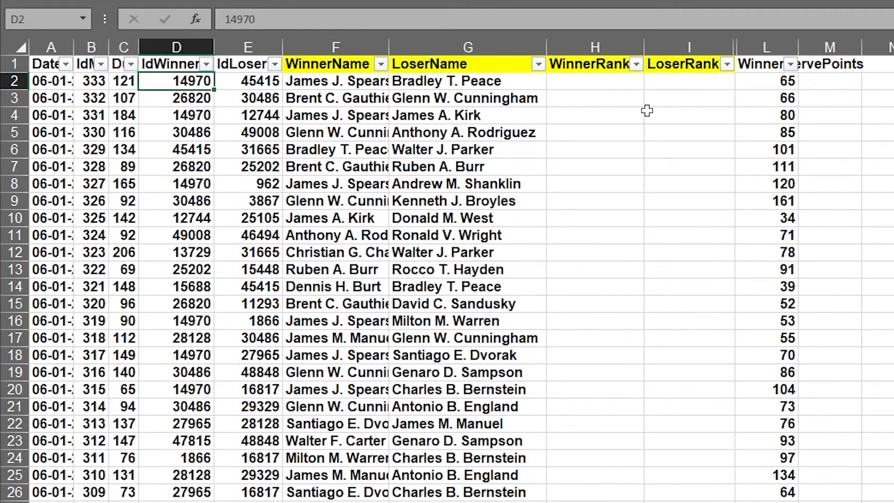
Step: Check the WinnerRank cell H2 against the Players table, examine where the Rank column sits, and return to Tennis_Matches
{"action": "left_click", "coordinate": [618, 83]}
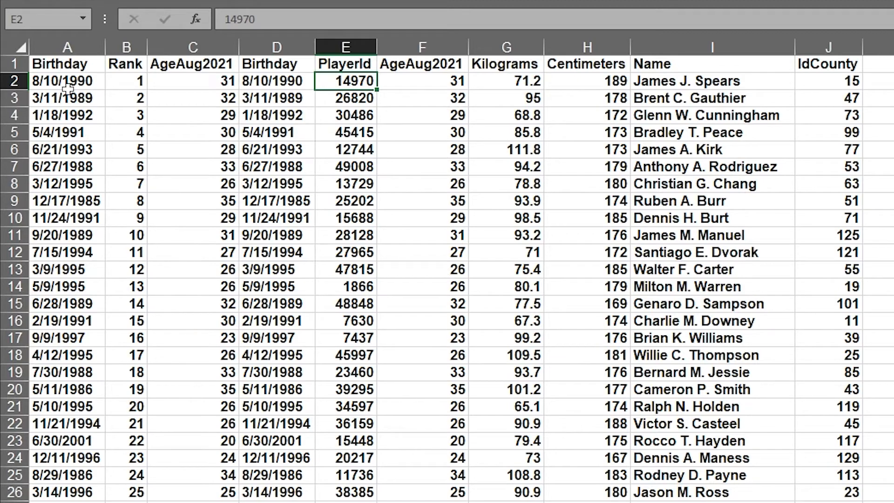
{"action": "left_click", "coordinate": [127, 83]}
{"action": "left_click_drag", "start_coordinate": [51, 61], "coordinate": [829, 502]}
{"action": "left_click", "coordinate": [46, 184]}
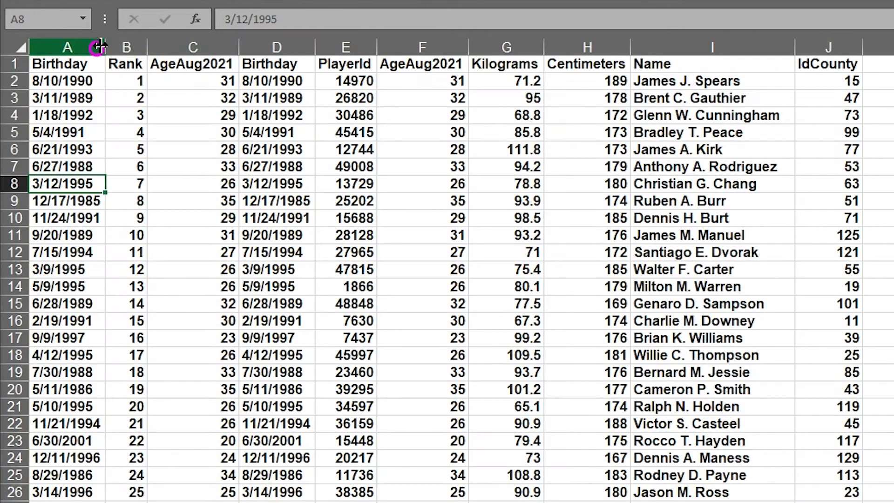
{"action": "left_click", "coordinate": [127, 46]}
{"action": "left_click", "coordinate": [86, 64]}
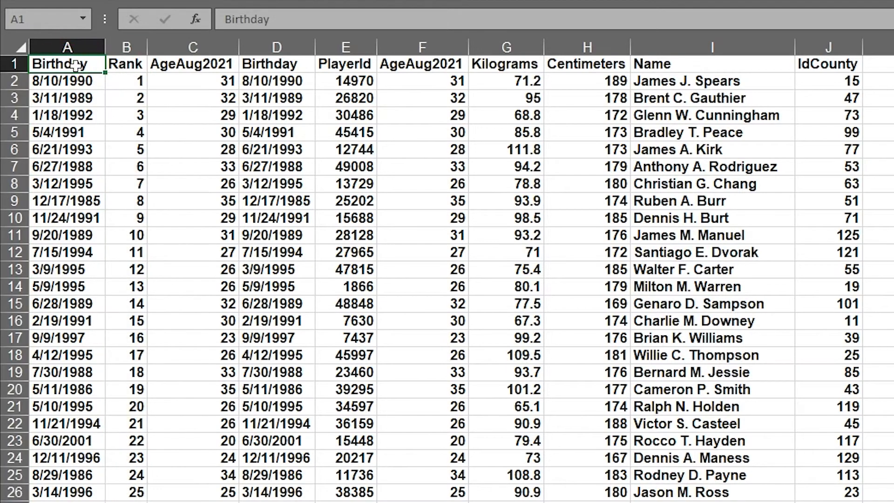
{"action": "left_click", "coordinate": [119, 66]}
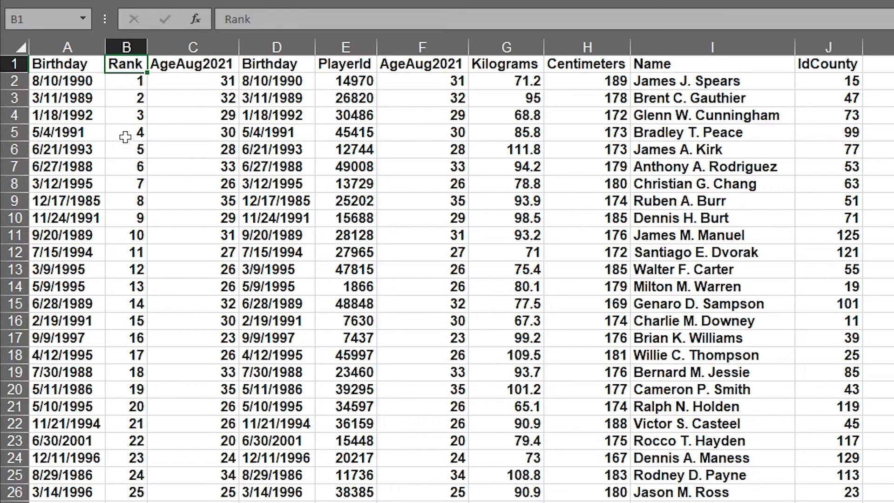
{"action": "left_click", "coordinate": [135, 501]}
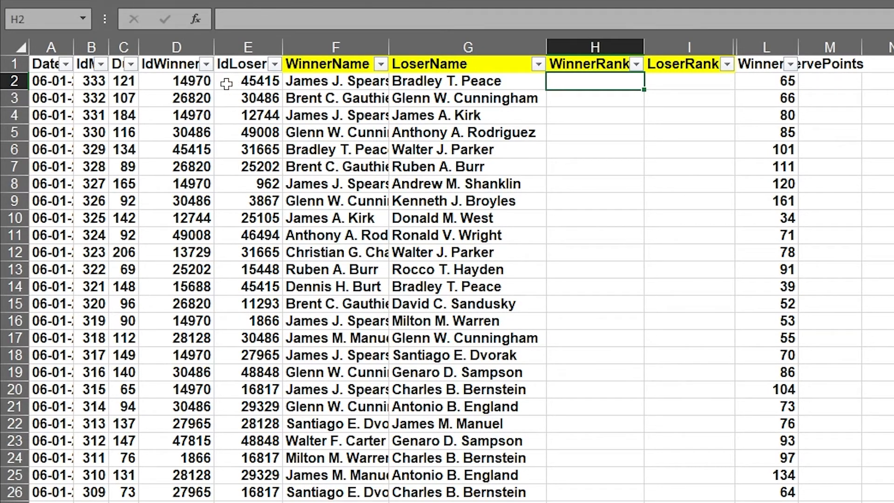
Step: In WinnerRank cell H2, enter =MATCH(D2,Players!E:E,0) to match the IdWinner value exactly against the PlayerId column on Players
{"action": "left_click", "coordinate": [198, 81]}
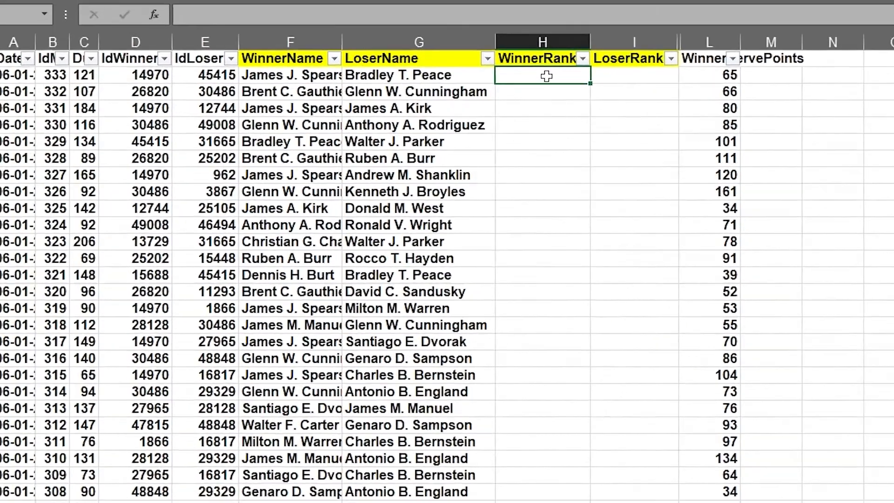
{"action": "type", "text": "=MA"}
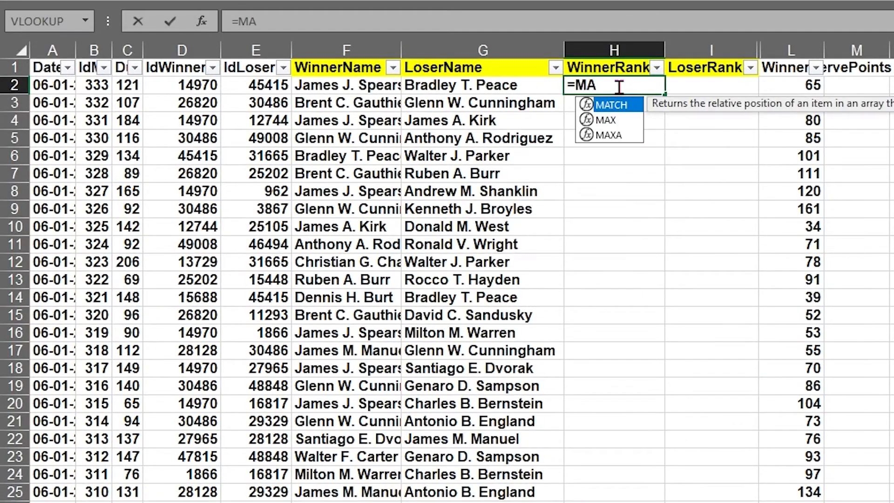
{"action": "key", "text": "Tab"}
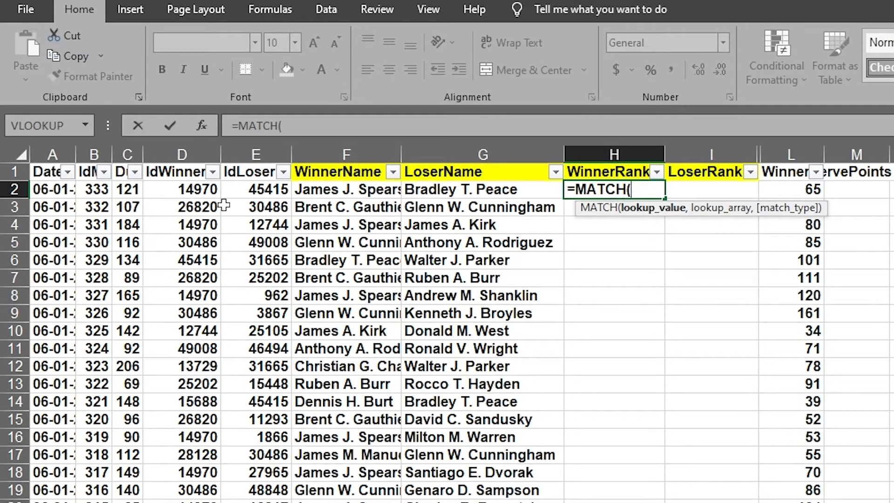
{"action": "left_click", "coordinate": [191, 189]}
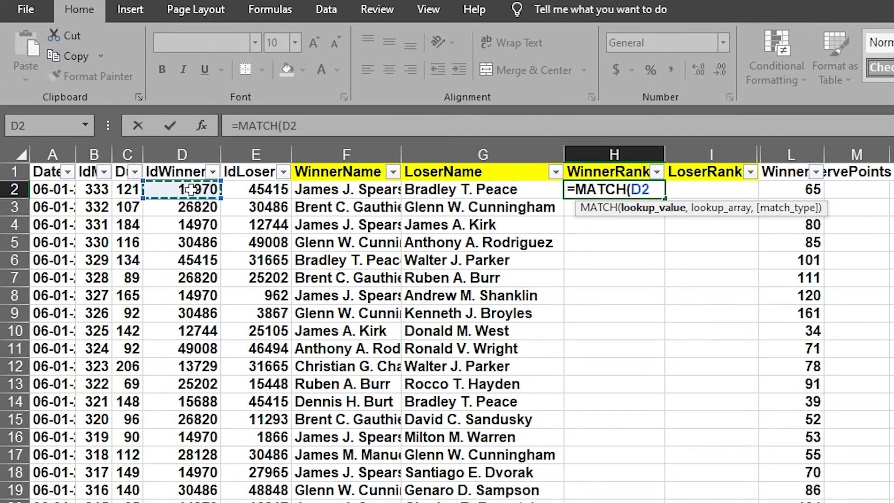
{"action": "type", "text": ","}
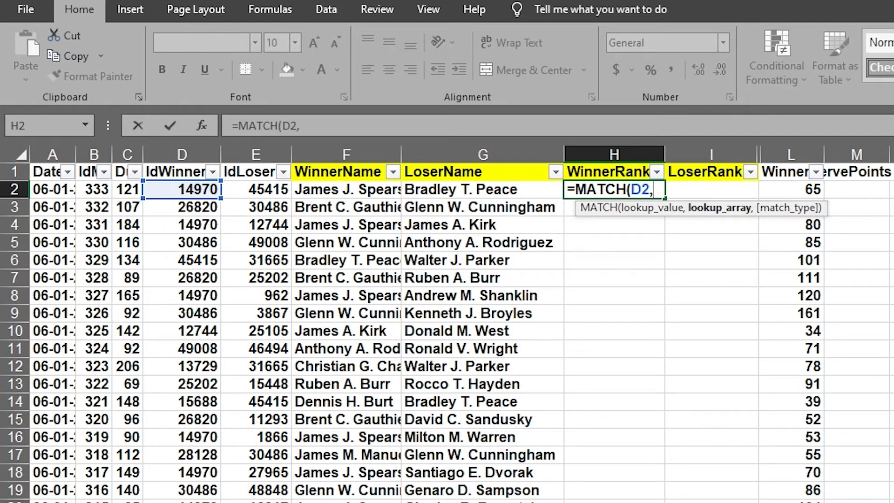
{"action": "key", "text": "ctrl+Page_Down"}
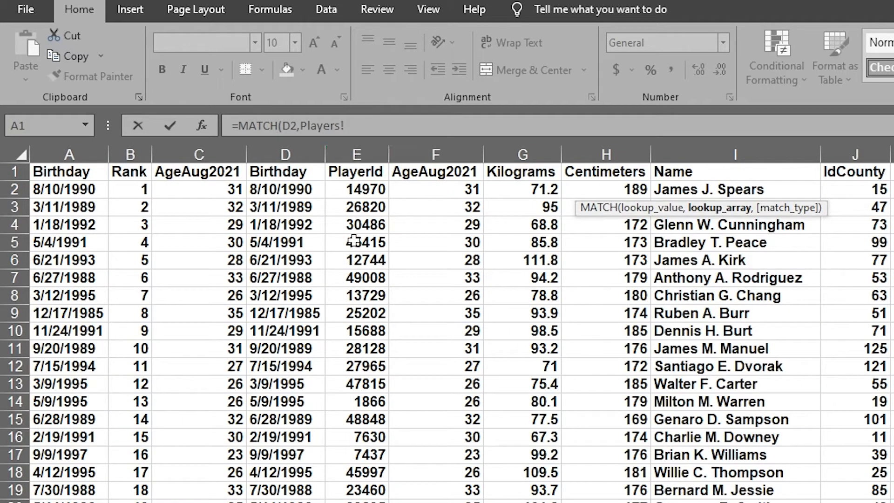
{"action": "left_click", "coordinate": [364, 152]}
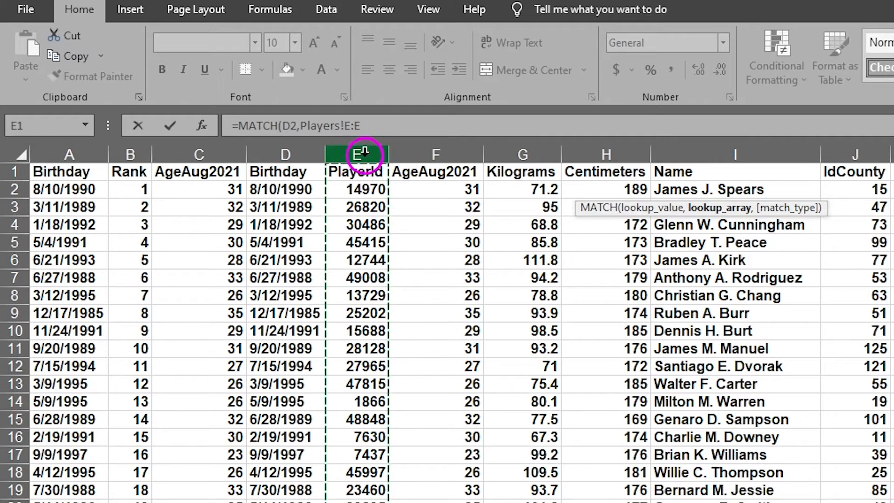
{"action": "left_click", "coordinate": [375, 125]}
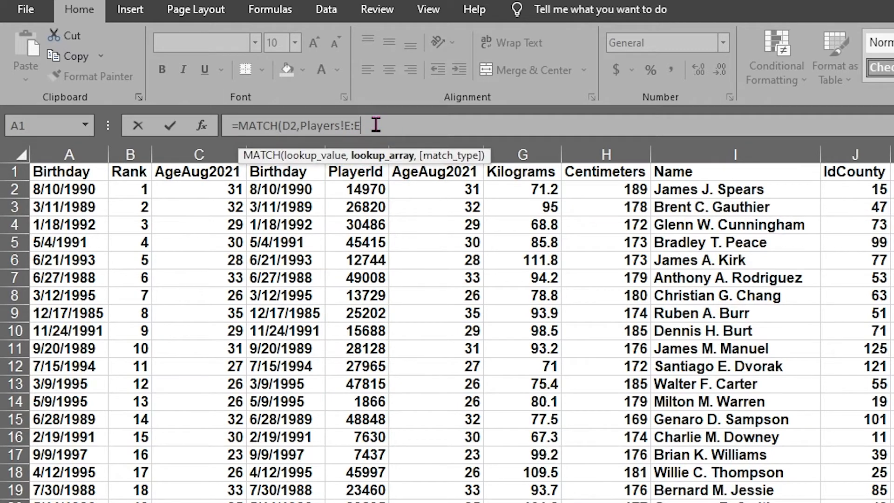
{"action": "type", "text": ","}
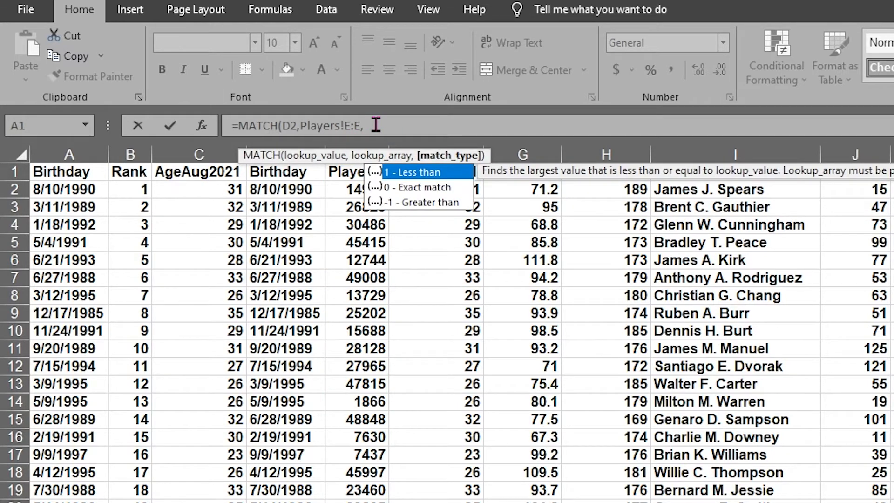
{"action": "type", "text": "0)"}
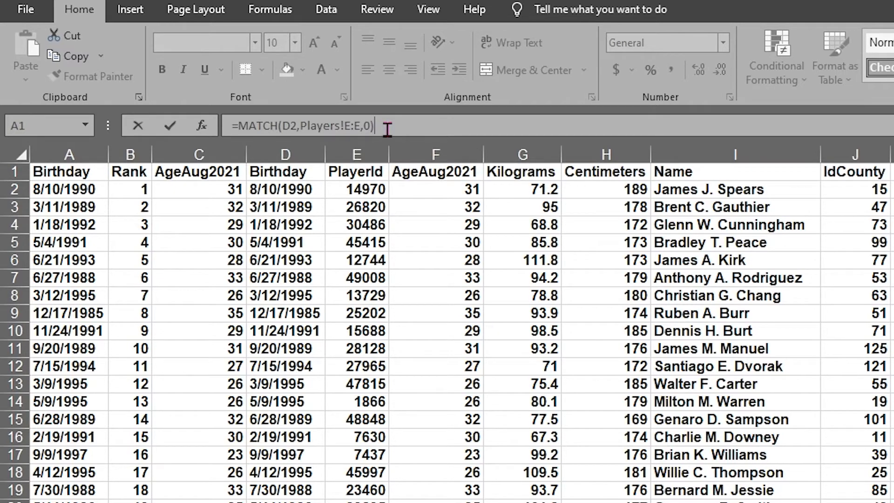
{"action": "key", "text": "Return"}
Step: Compare the MATCH result in H2 and the IdWinner value in D2 with the PlayerId header and first ID on Players
{"action": "left_click", "coordinate": [608, 188]}
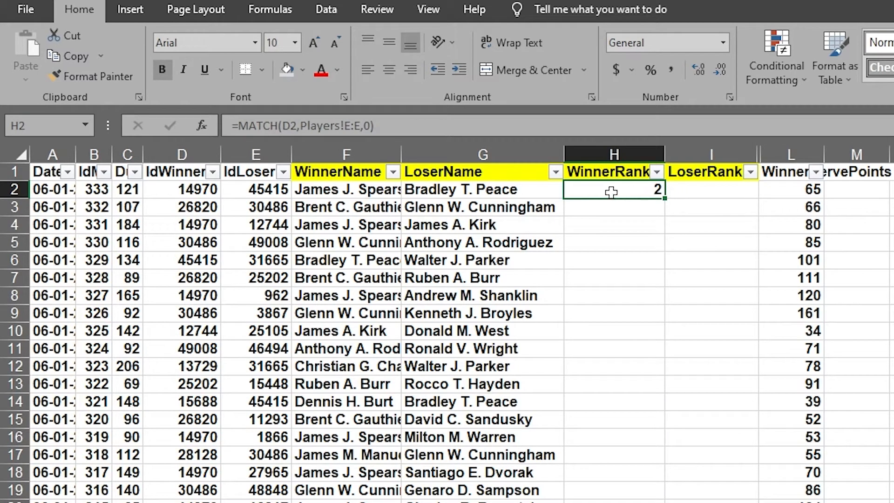
{"action": "left_click", "coordinate": [192, 192]}
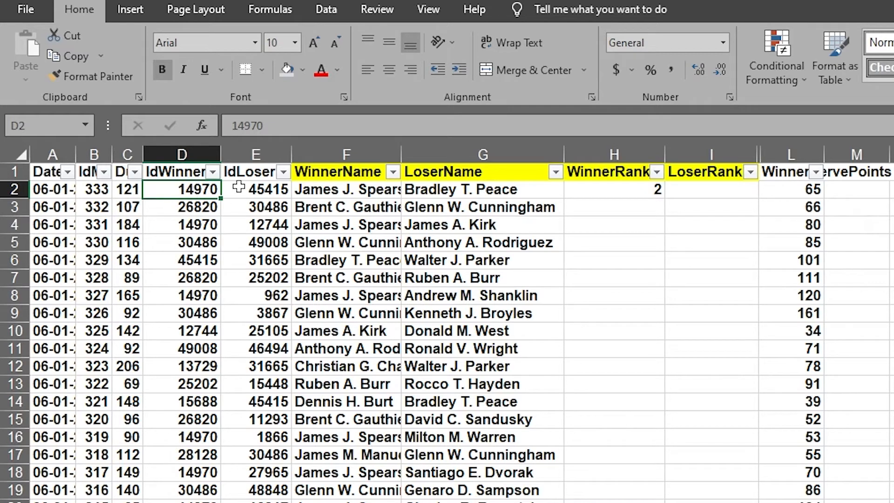
{"action": "left_click", "coordinate": [628, 189]}
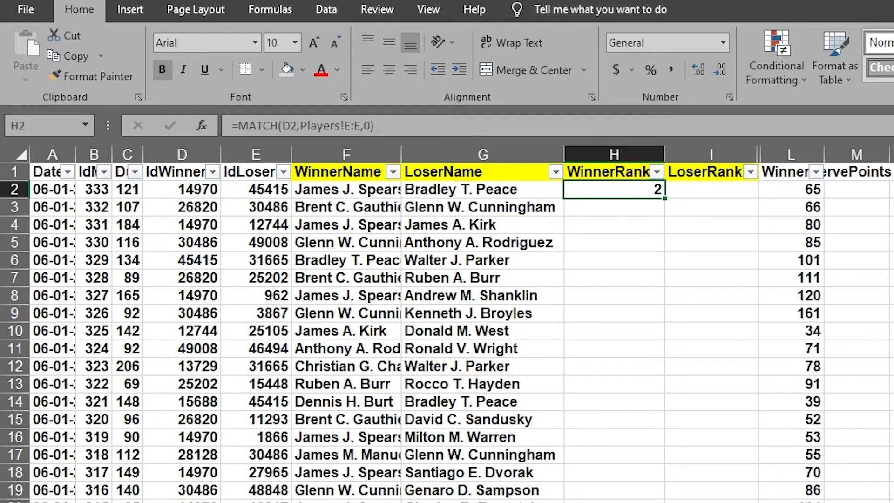
{"action": "key", "text": "ctrl+Page_Down"}
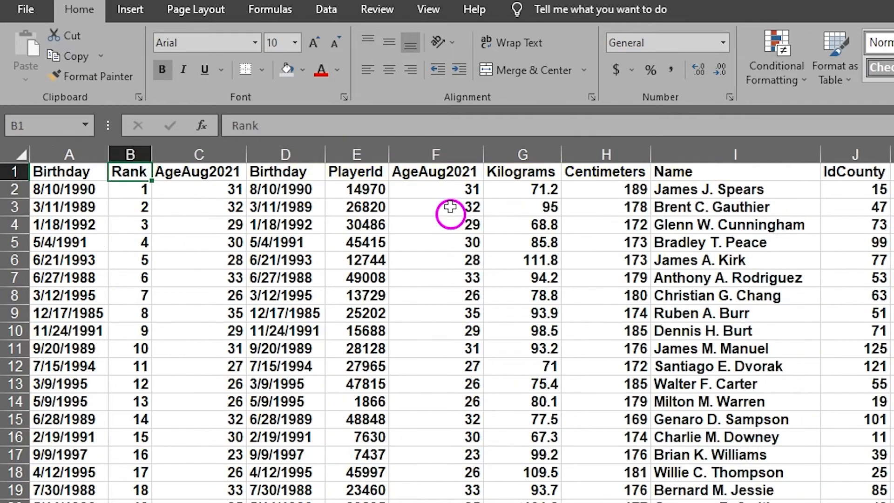
{"action": "left_click", "coordinate": [375, 192]}
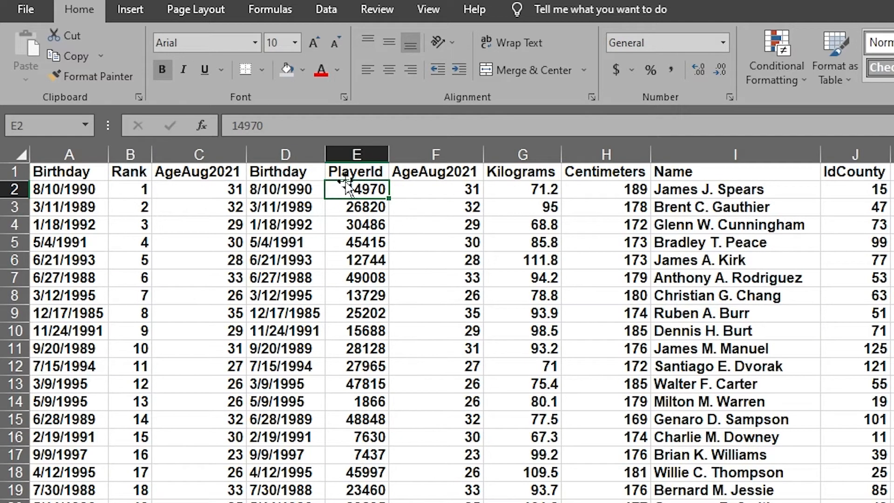
{"action": "left_click", "coordinate": [371, 170]}
{"action": "left_click", "coordinate": [364, 194]}
{"action": "left_click", "coordinate": [391, 501]}
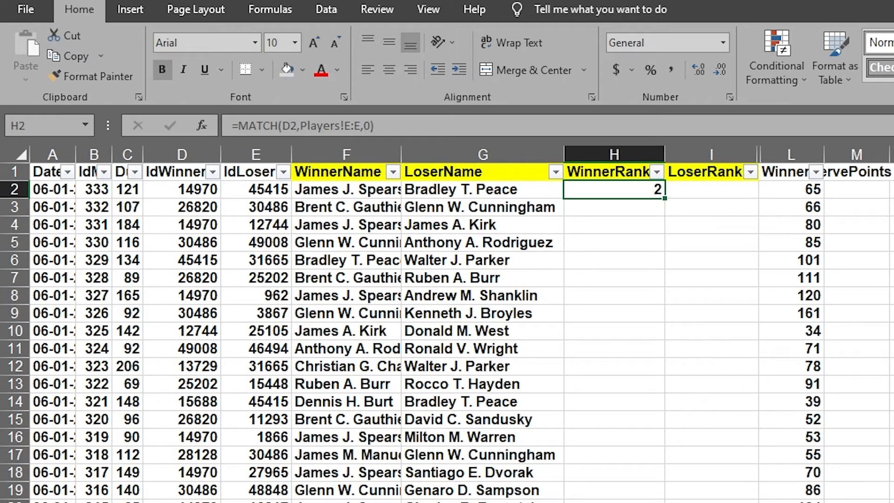
Step: Fill the MATCH formula from H2 down the WinnerRank column and review the filled rows
{"action": "double_click", "coordinate": [666, 199]}
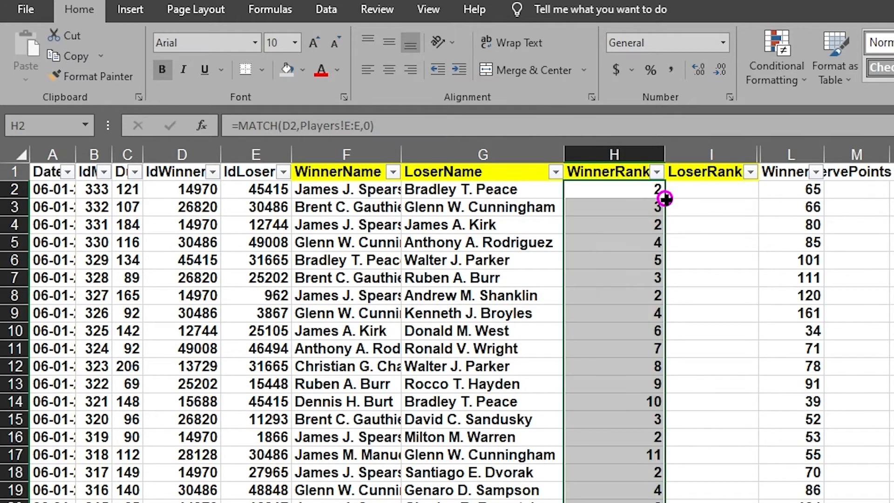
{"action": "scroll", "coordinate": [619, 276], "scroll_direction": "down", "scroll_amount": 18}
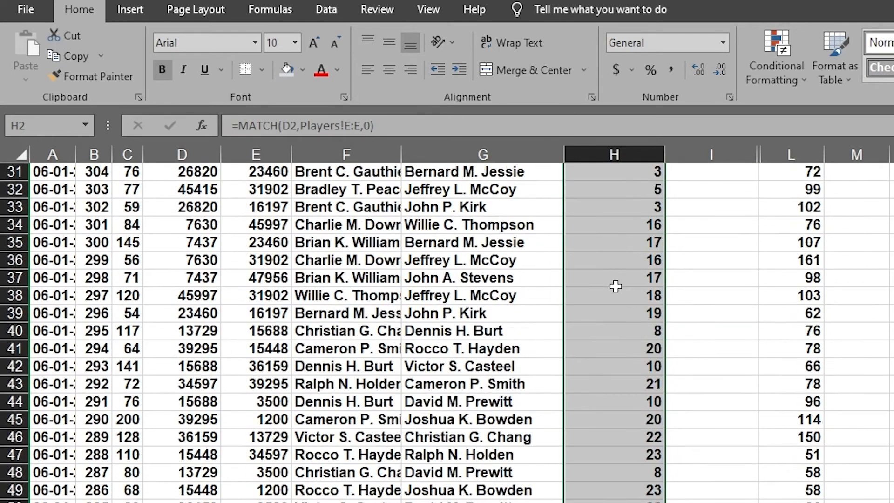
{"action": "scroll", "coordinate": [616, 291], "scroll_direction": "up", "scroll_amount": 5}
{"action": "scroll", "coordinate": [615, 292], "scroll_direction": "up", "scroll_amount": 13}
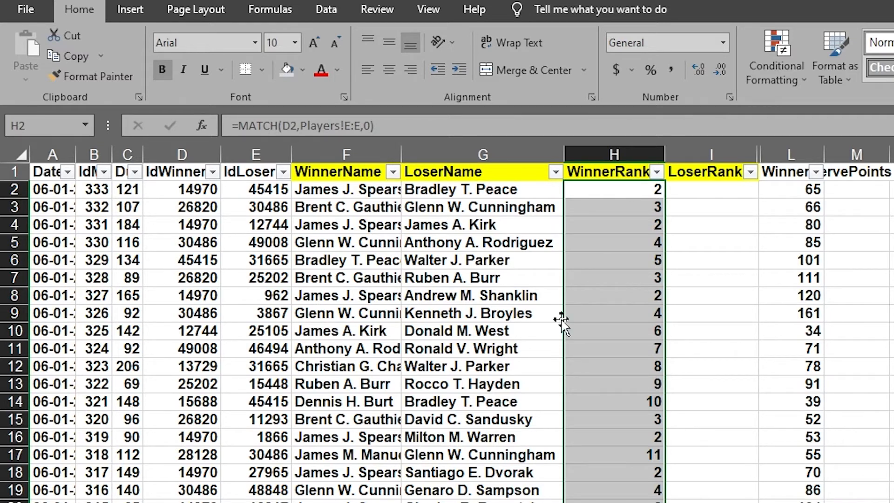
Step: Check the MATCH result in H10 by counting down the PlayerId column on Players from E1 to E6, and return to Tennis_Matches
{"action": "left_click", "coordinate": [614, 331]}
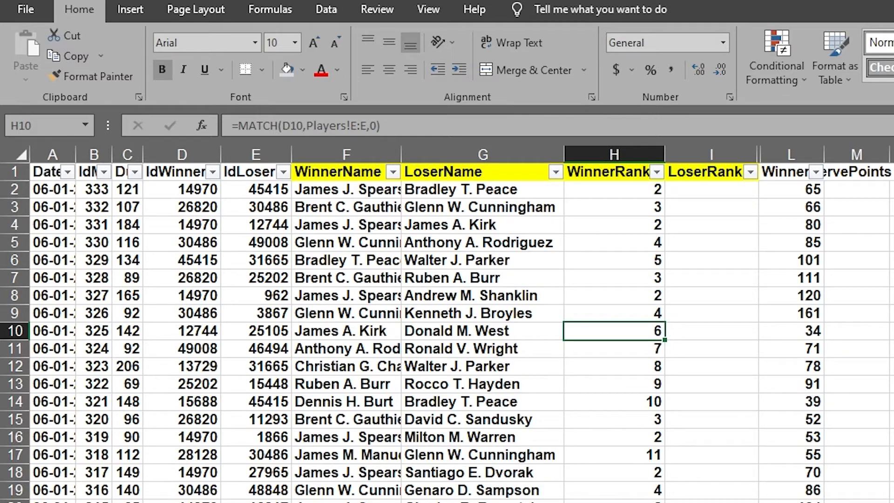
{"action": "left_click", "coordinate": [378, 174]}
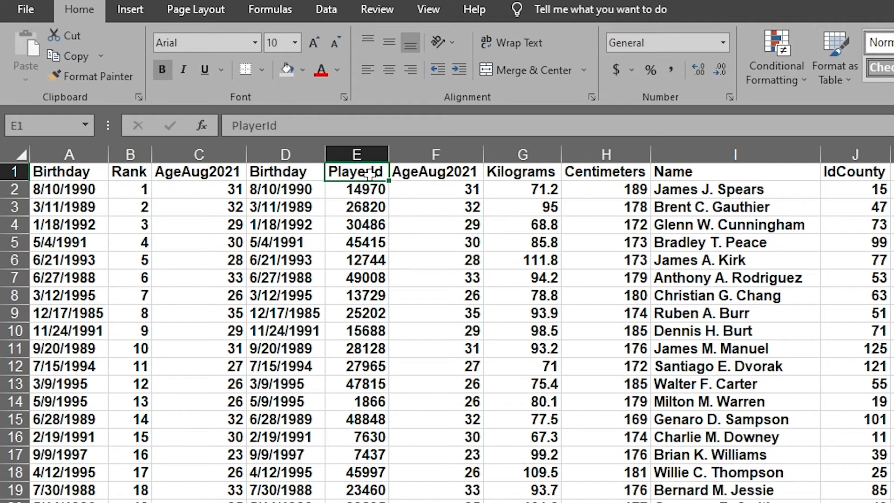
{"action": "left_click", "coordinate": [370, 175]}
{"action": "left_click", "coordinate": [333, 188]}
{"action": "left_click", "coordinate": [335, 206]}
{"action": "left_click", "coordinate": [336, 224]}
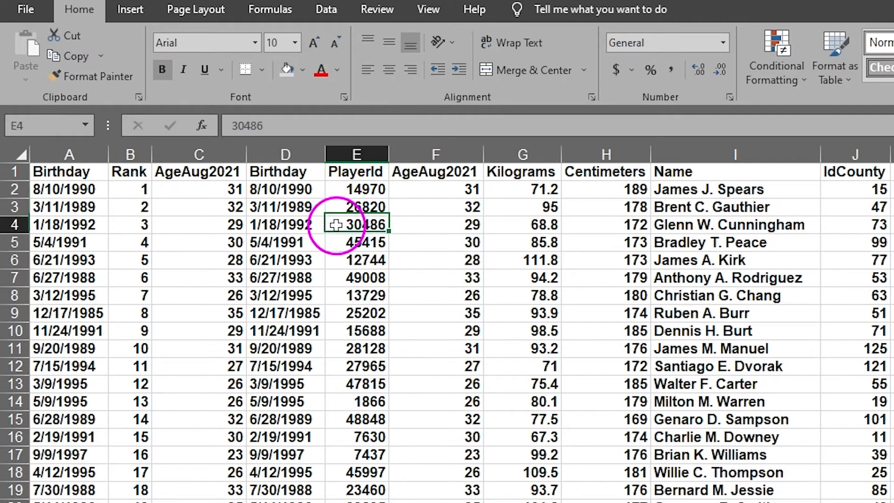
{"action": "left_click", "coordinate": [336, 243]}
{"action": "left_click", "coordinate": [336, 261]}
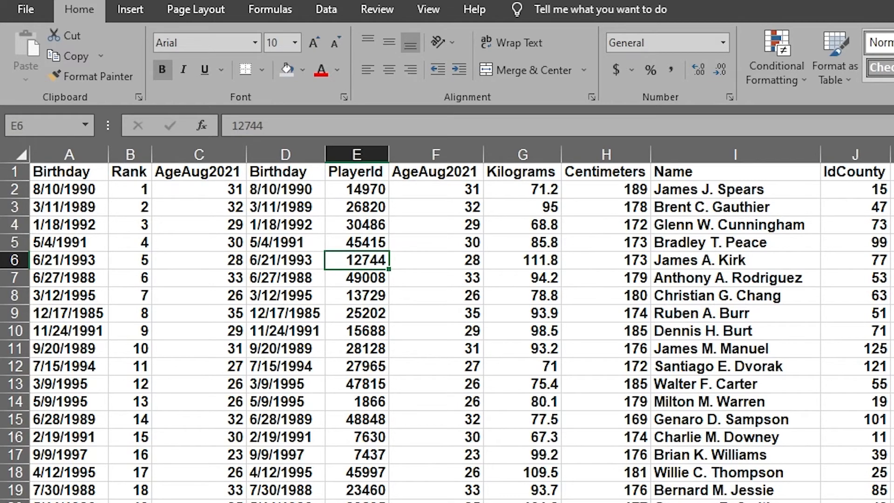
{"action": "left_click", "coordinate": [512, 502]}
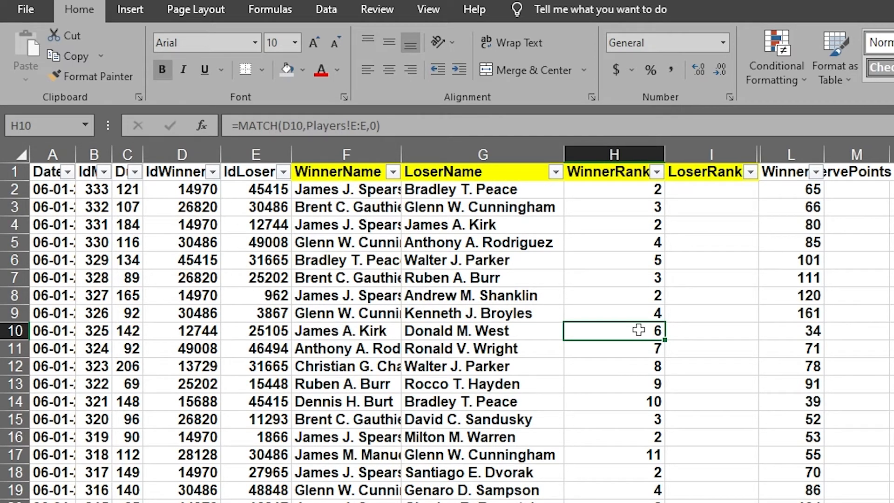
Step: Relate the H2 row position to the Players data in columns A to J, examining the Birthday and Rank columns as column positions
{"action": "left_click", "coordinate": [639, 190]}
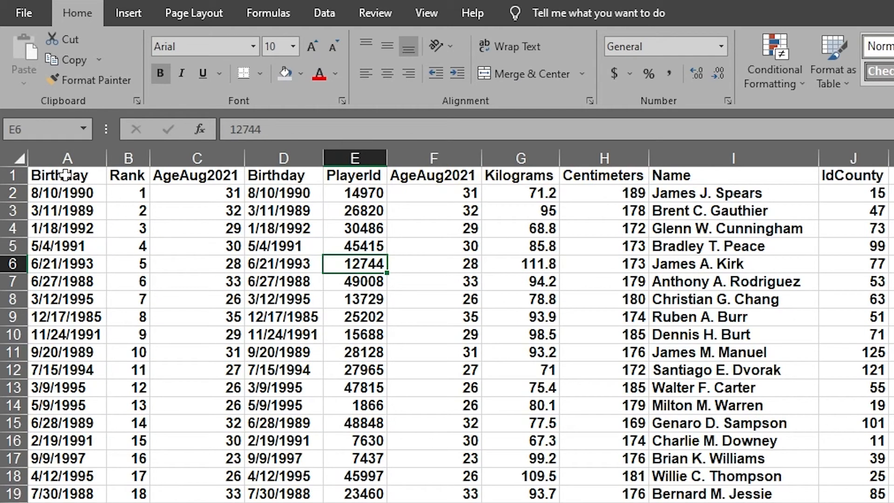
{"action": "left_click_drag", "start_coordinate": [66, 175], "coordinate": [853, 501]}
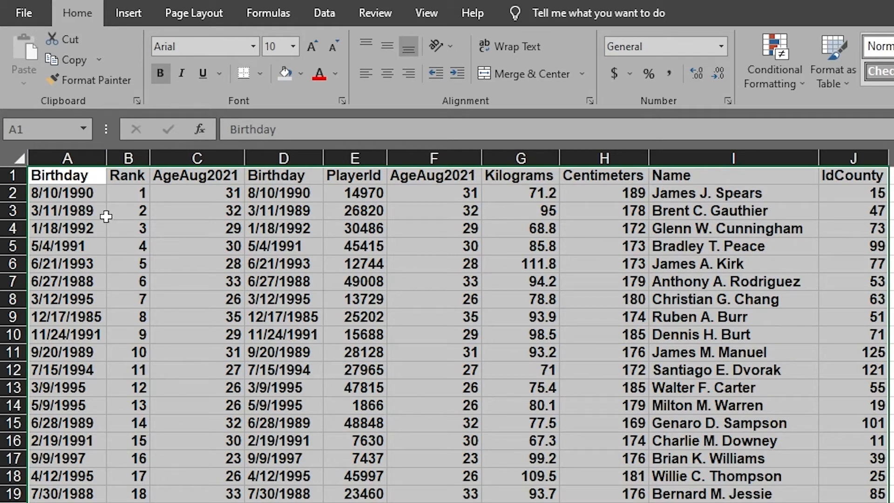
{"action": "left_click_drag", "start_coordinate": [68, 157], "coordinate": [127, 151]}
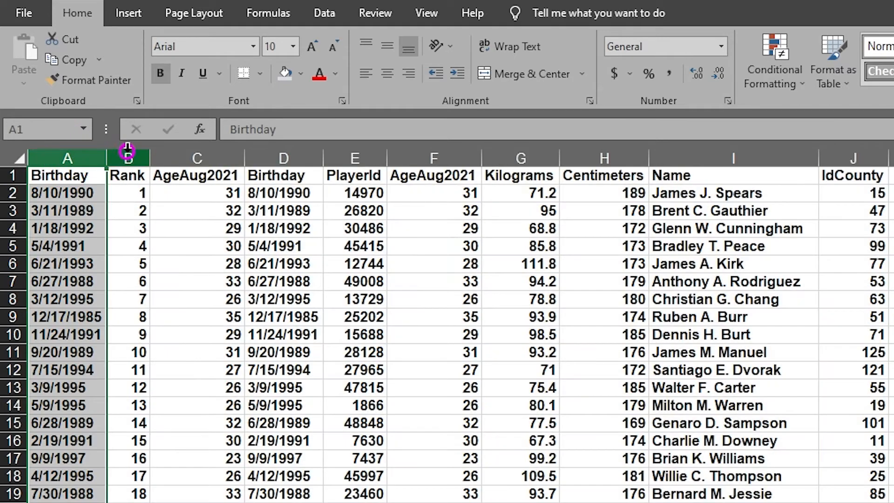
{"action": "left_click", "coordinate": [127, 150]}
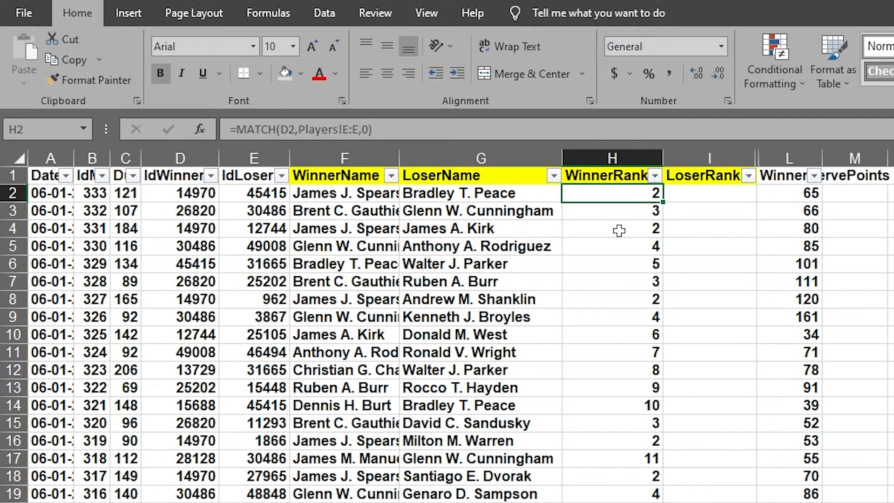
Step: Undo the fill-down of the MATCH formula in the WinnerRank column
{"action": "key", "text": "ctrl+z"}
Step: Wrap the MATCH formula in H2 inside an INDEX function that uses Players columns A:J as its array
{"action": "left_click", "coordinate": [625, 193]}
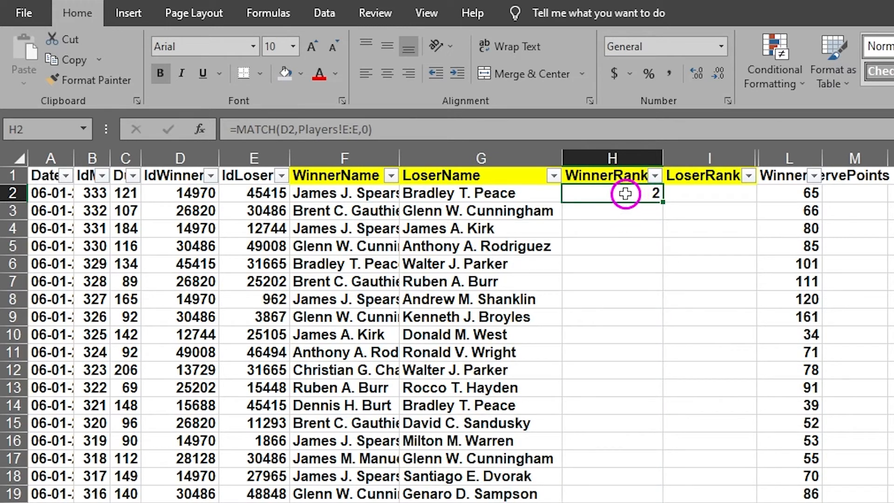
{"action": "double_click", "coordinate": [640, 196]}
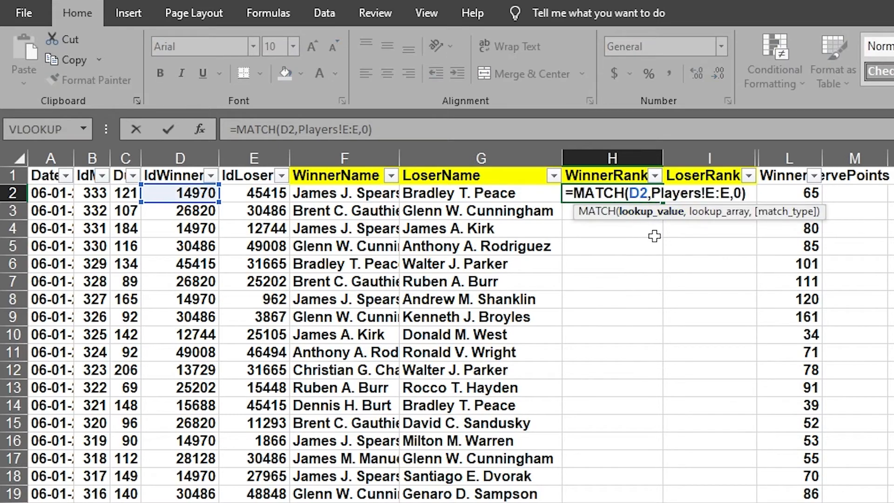
{"action": "left_click", "coordinate": [321, 129]}
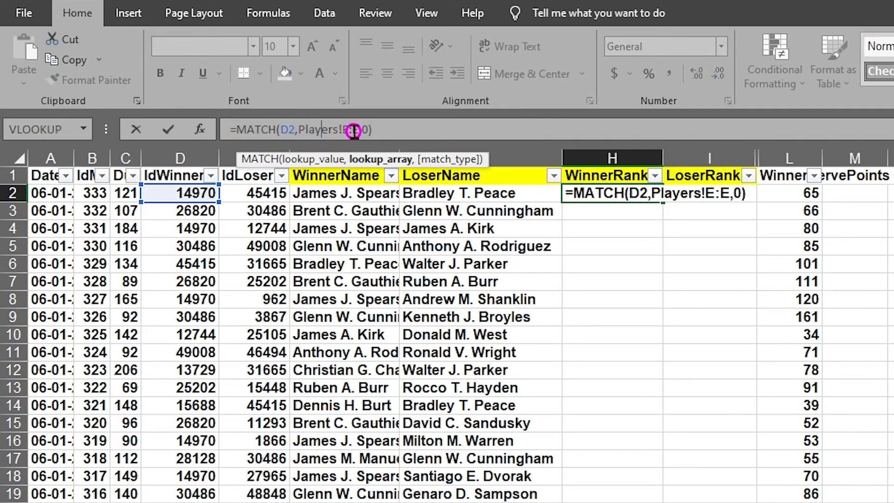
{"action": "left_click", "coordinate": [237, 129]}
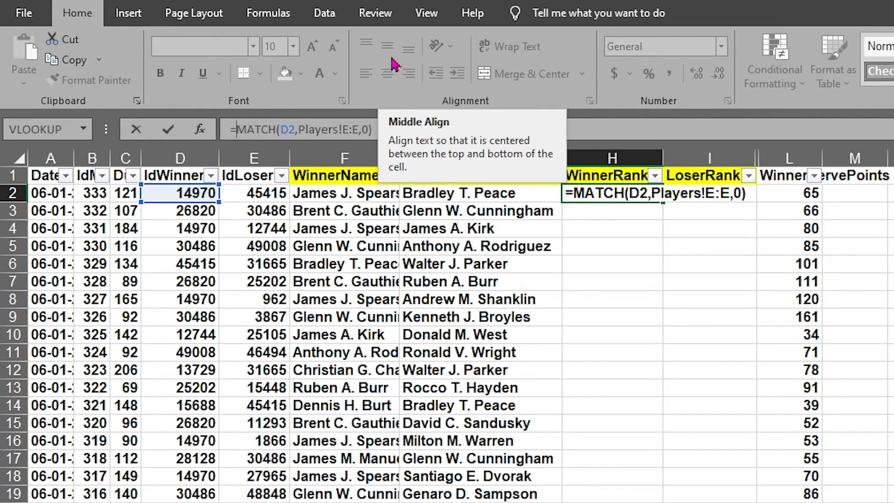
{"action": "type", "text": "INDEX"}
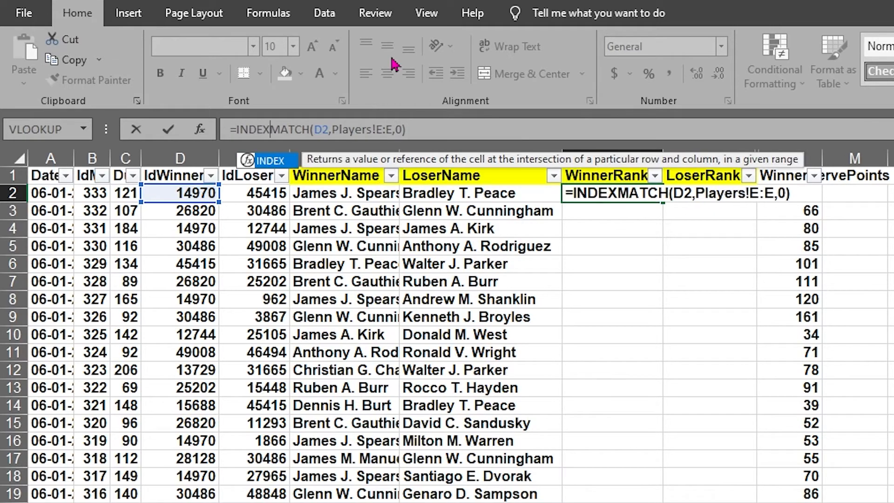
{"action": "type", "text": "("}
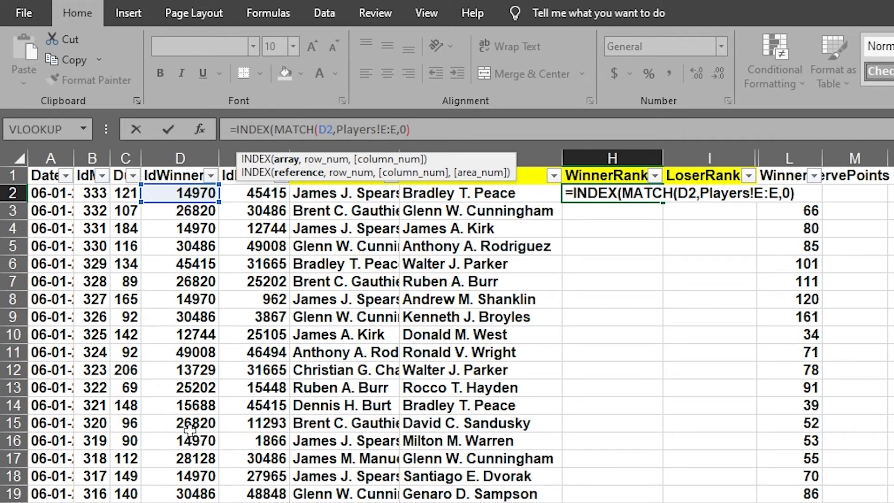
{"action": "key", "text": "ctrl+Page_Down"}
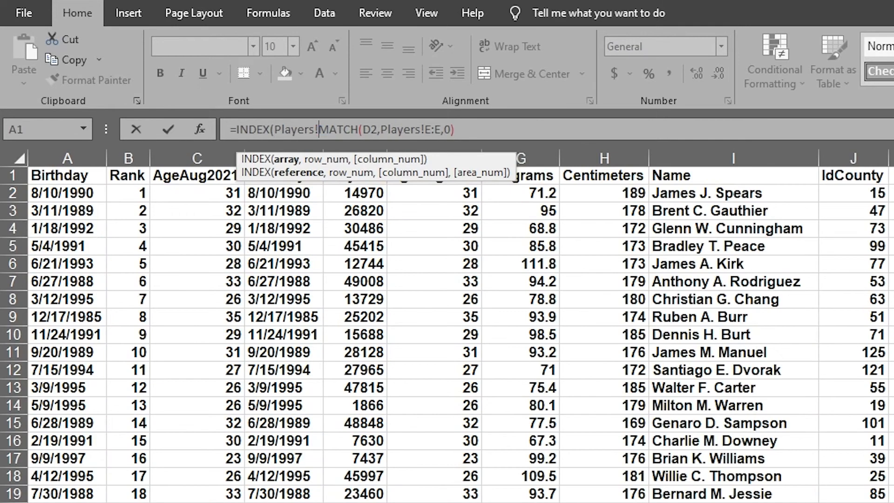
{"action": "left_click_drag", "start_coordinate": [59, 157], "coordinate": [843, 160]}
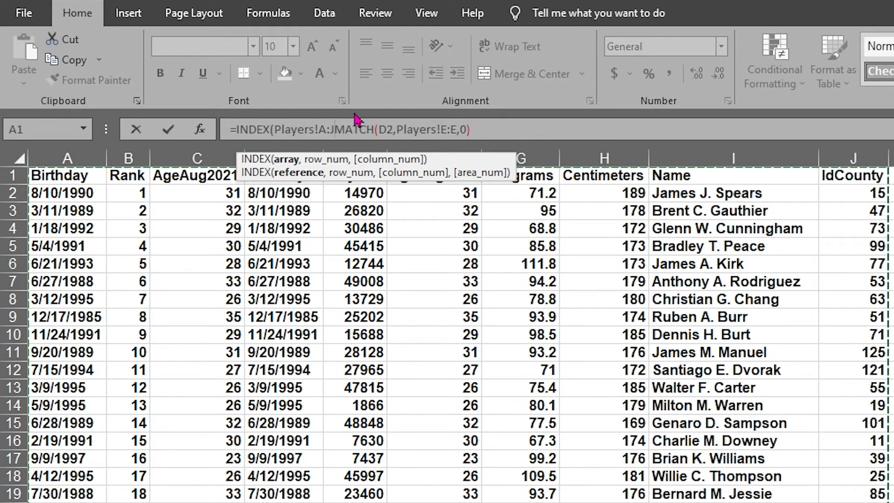
{"action": "type", "text": ","}
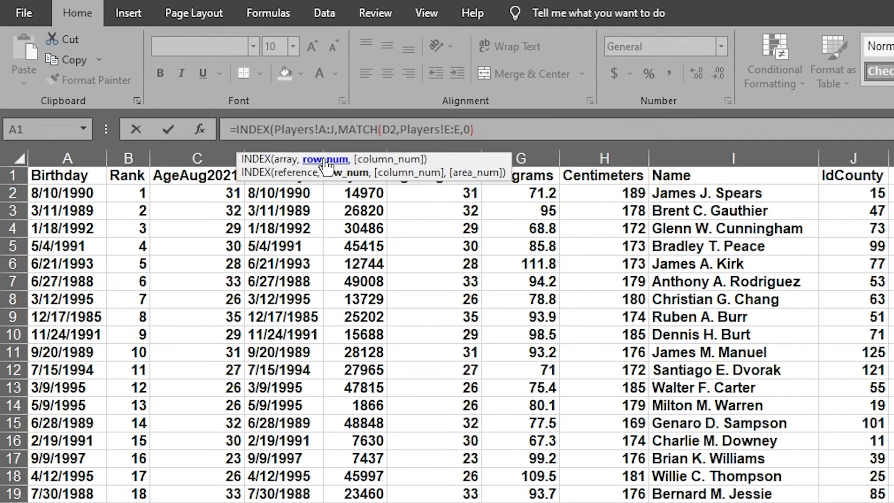
Step: Keep MATCH as the INDEX row number, set the column number to 2, and commit the formula in H2
{"action": "left_click_drag", "start_coordinate": [338, 129], "coordinate": [485, 134]}
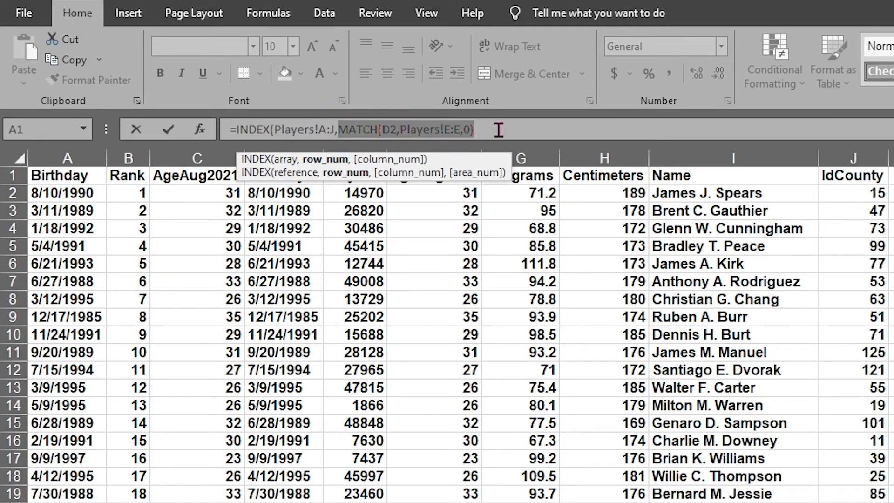
{"action": "left_click", "coordinate": [498, 128]}
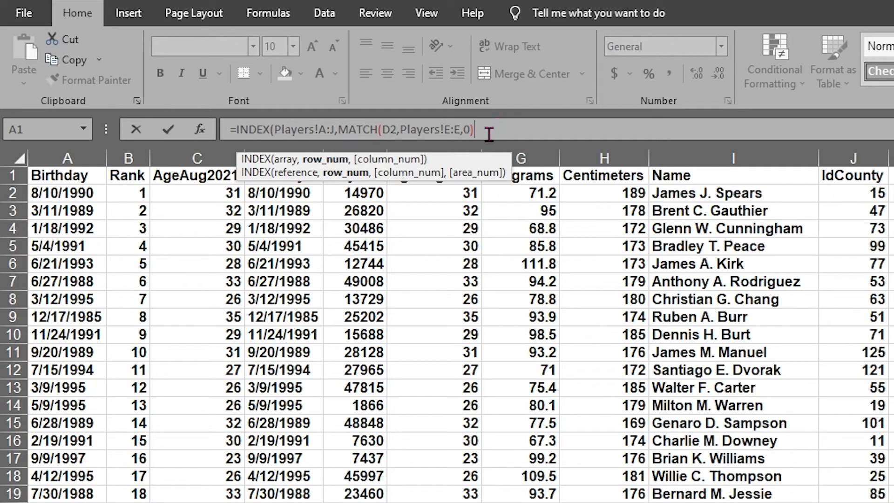
{"action": "type", "text": ","}
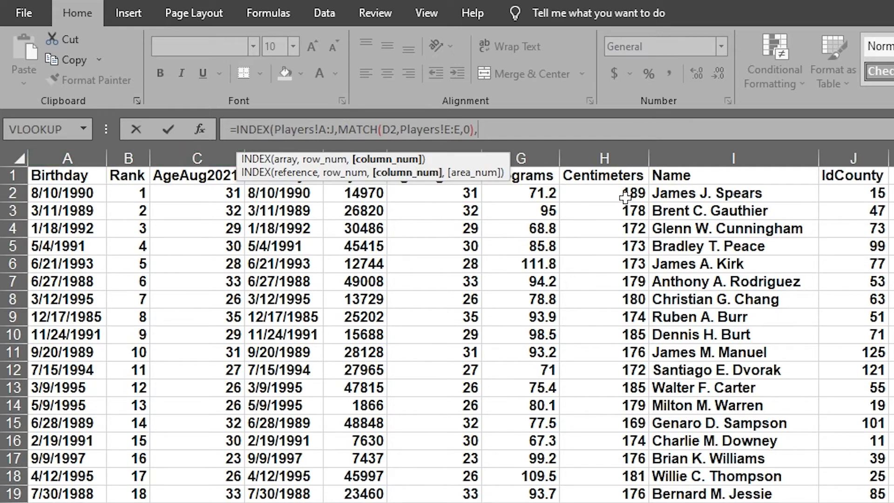
{"action": "type", "text": "8"}
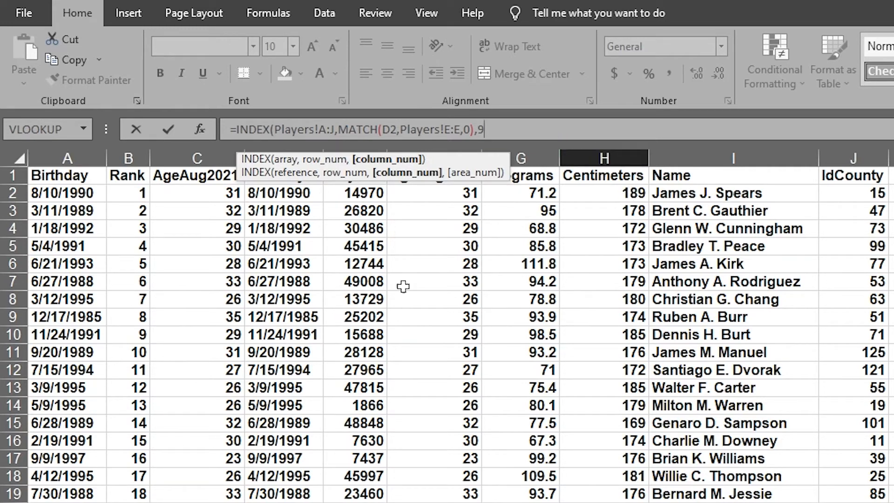
{"action": "key", "text": "BackSpace"}
{"action": "type", "text": "2)"}
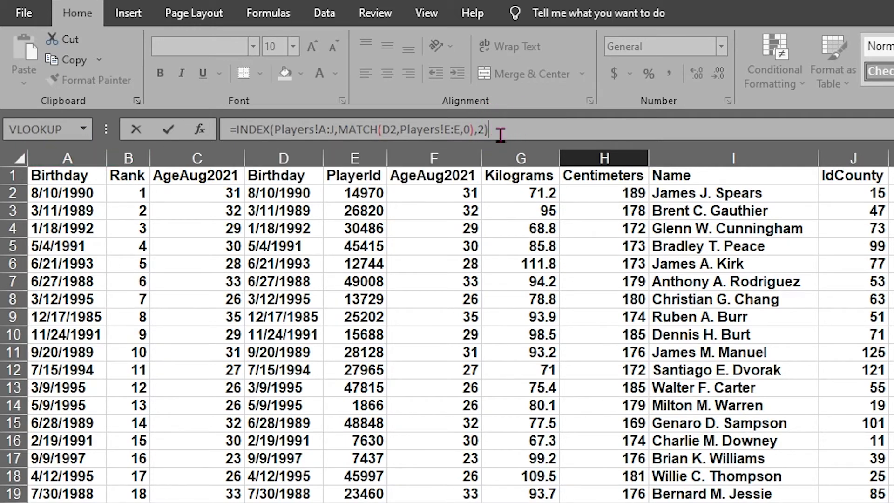
{"action": "key", "text": "Return"}
{"action": "left_click", "coordinate": [619, 194]}
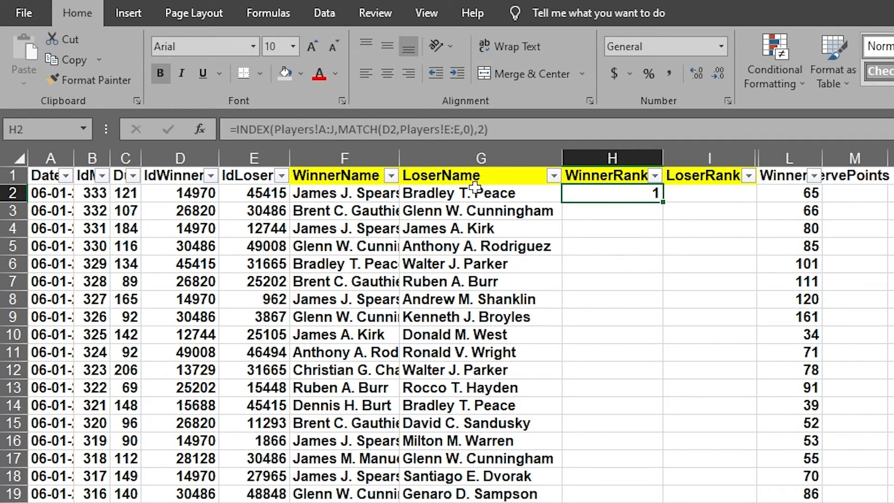
Step: Check the H2 rank by comparing the winner ID in D2 with its PlayerId and Rank on the Players sheet
{"action": "left_click", "coordinate": [167, 192]}
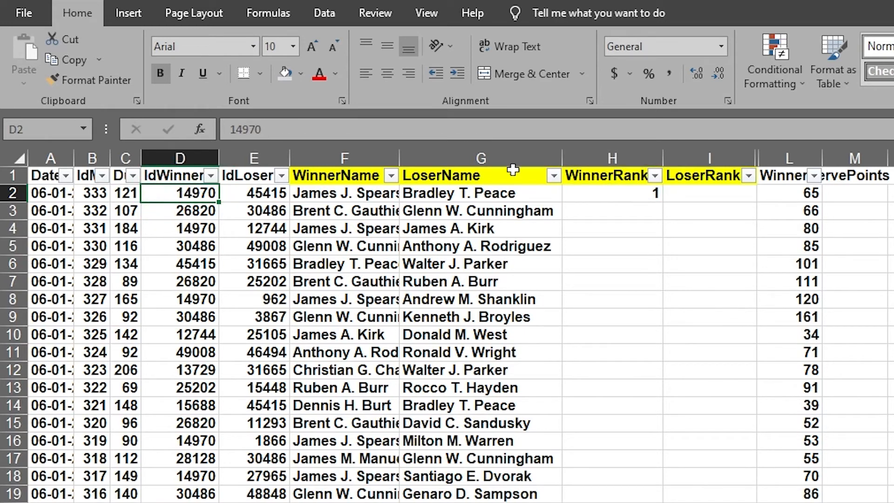
{"action": "left_click", "coordinate": [620, 193]}
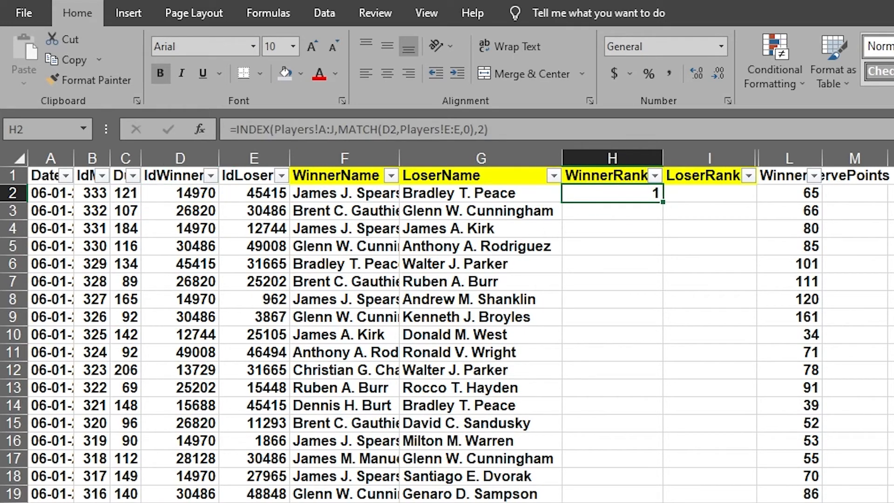
{"action": "left_click", "coordinate": [180, 502]}
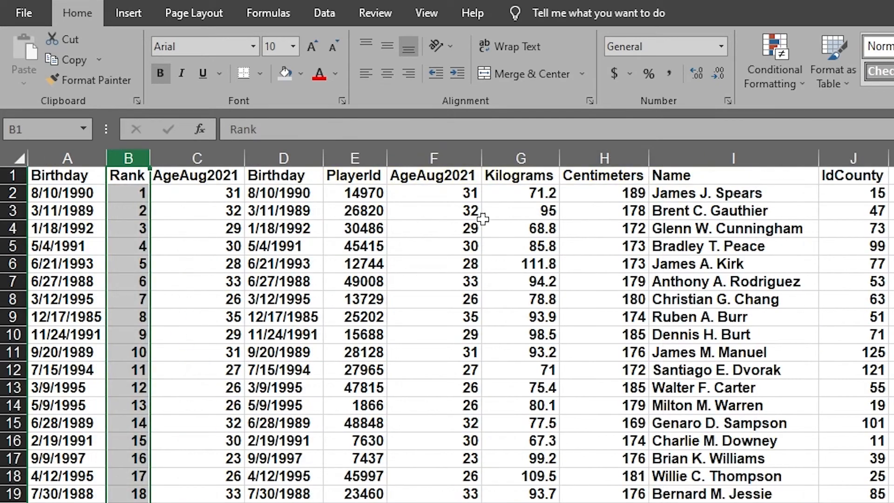
{"action": "left_click", "coordinate": [363, 194]}
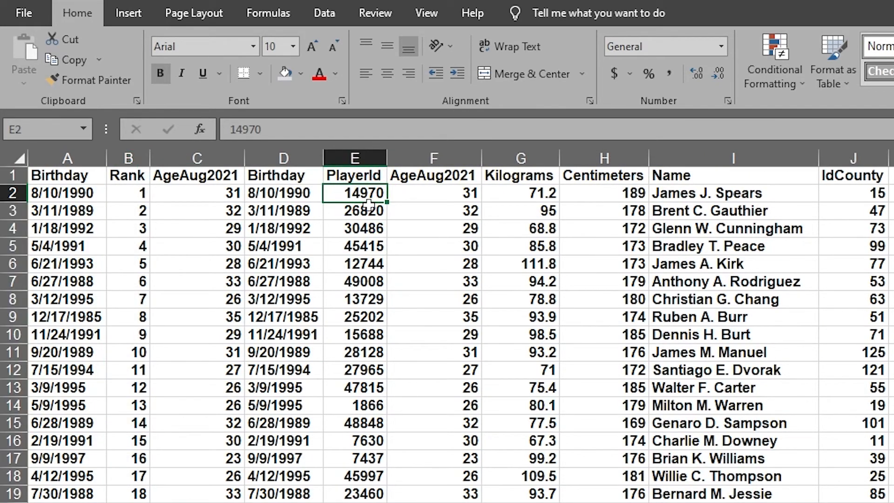
{"action": "left_click", "coordinate": [122, 194]}
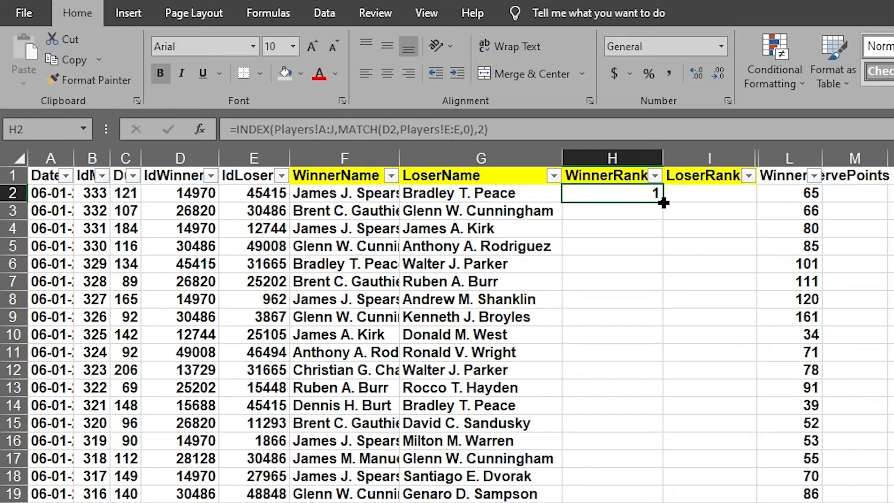
Step: Fill the INDEX-MATCH formula from H2 down the WinnerRank column and spot-check several filled cells
{"action": "double_click", "coordinate": [663, 202]}
{"action": "left_click", "coordinate": [625, 261]}
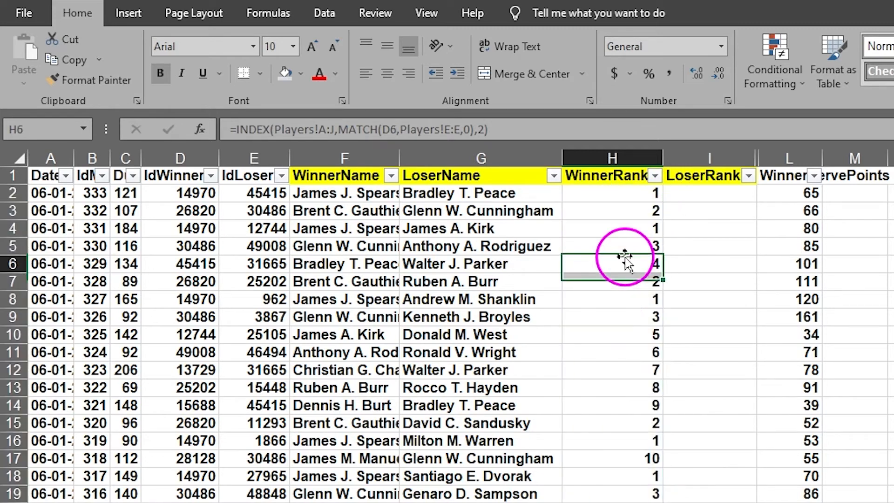
{"action": "left_click", "coordinate": [619, 352]}
{"action": "left_click", "coordinate": [612, 458]}
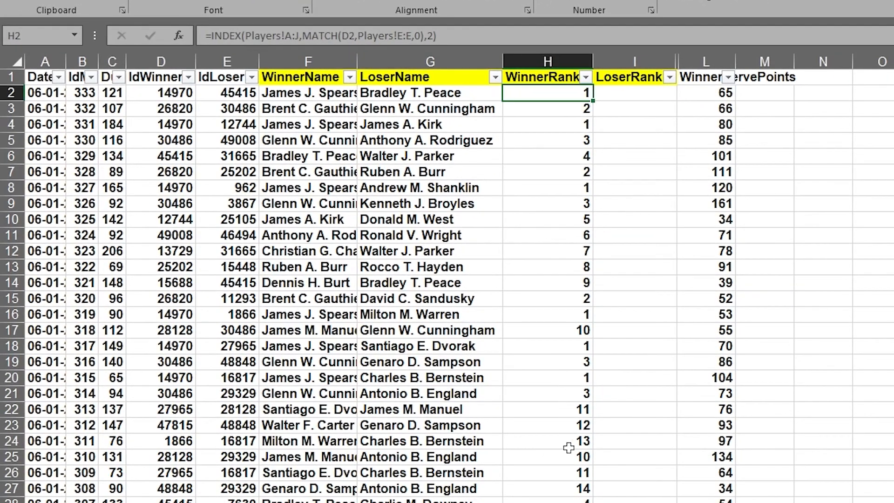
Step: Verify the rank in H24 by tracing the winner ID in D24 to its Players row and Rank, and return to Tennis_Matches
{"action": "left_click", "coordinate": [568, 446]}
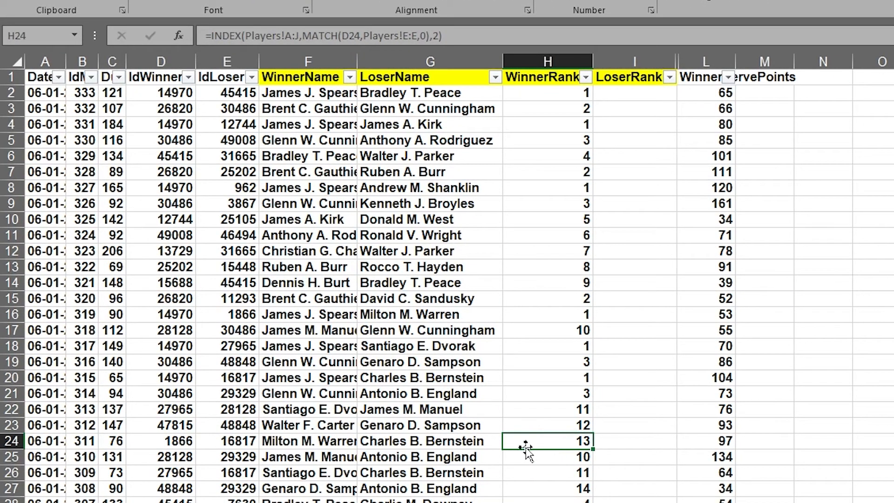
{"action": "left_click", "coordinate": [155, 441]}
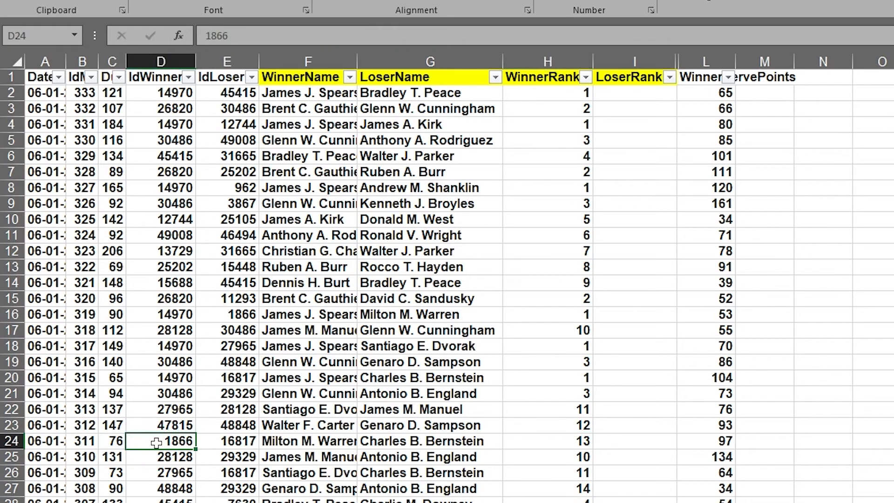
{"action": "left_click", "coordinate": [558, 441]}
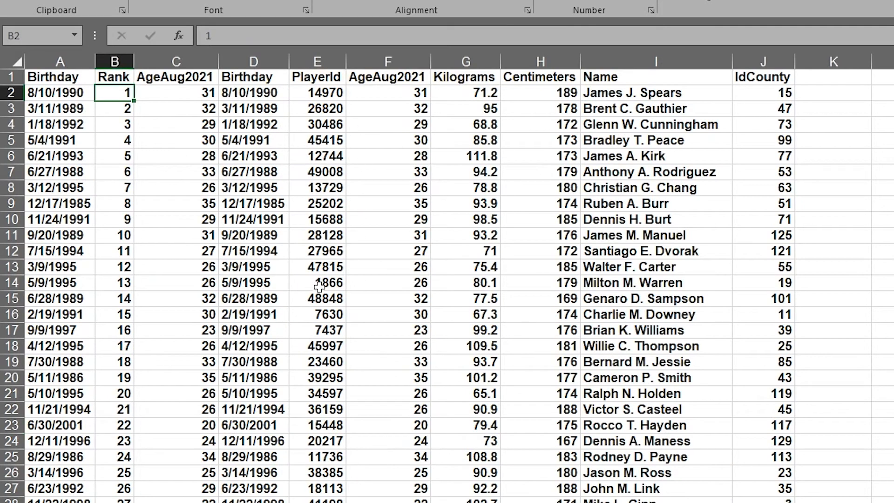
{"action": "left_click", "coordinate": [318, 286]}
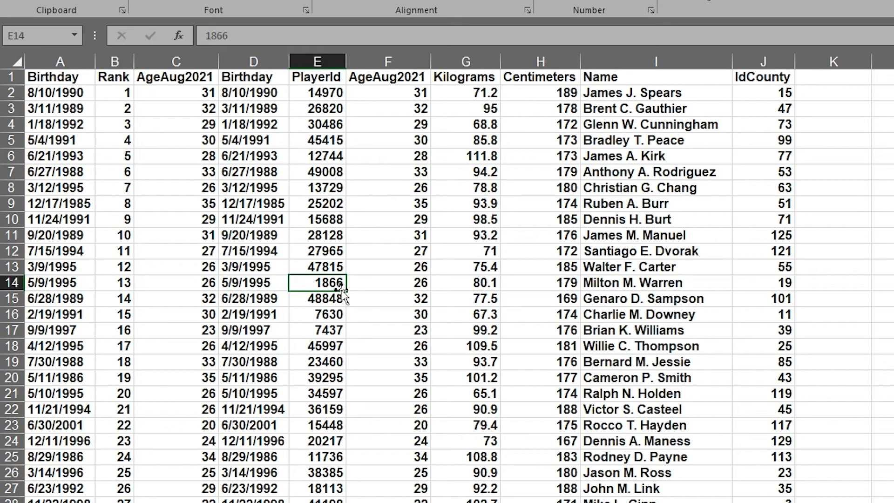
{"action": "left_click_drag", "start_coordinate": [300, 284], "coordinate": [105, 285]}
{"action": "left_click", "coordinate": [106, 285]}
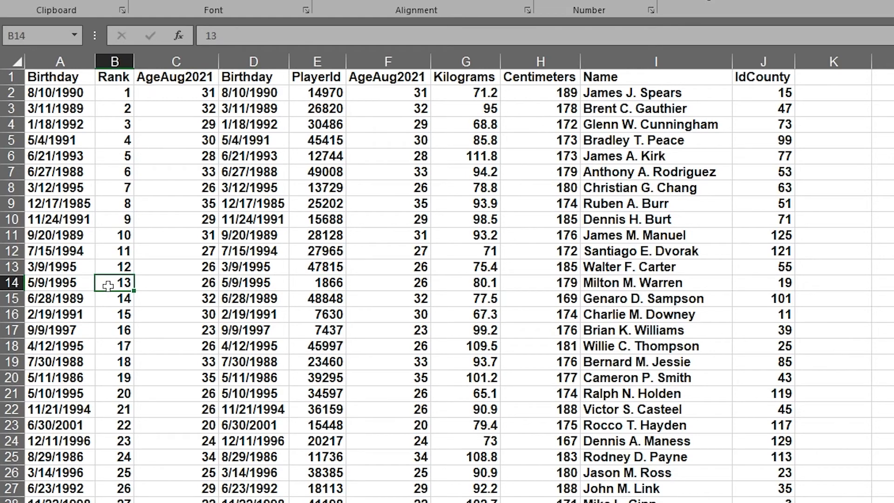
{"action": "key", "text": "ctrl+Page_Up"}
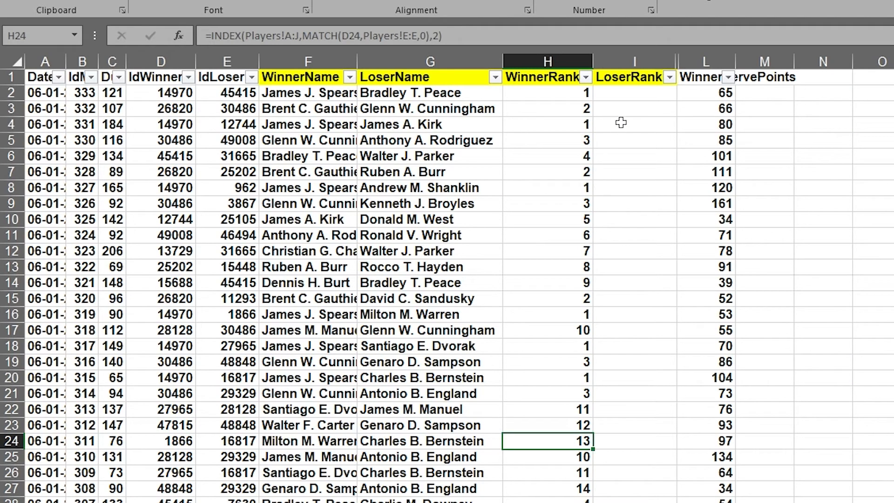
Step: Compare the empty LoserRank column with the LoserName VLOOKUP and IdLoser cells, and examine the PlayerId and Rank column order on Players
{"action": "left_click", "coordinate": [626, 93]}
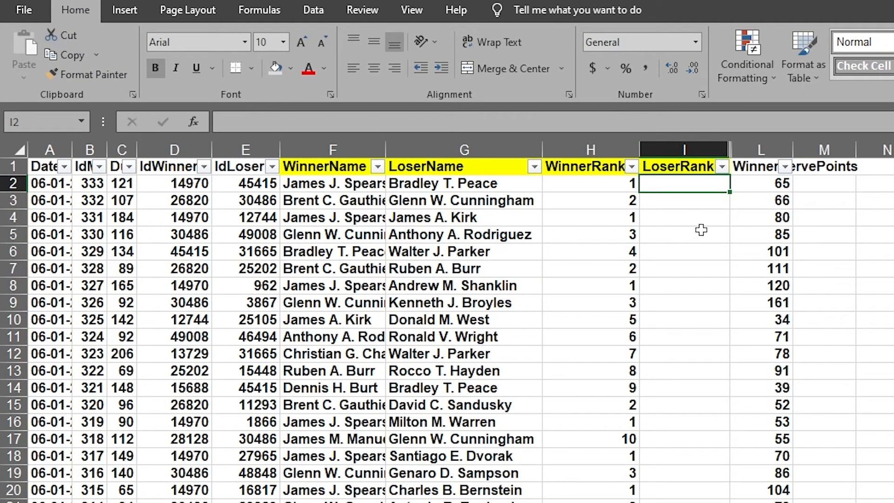
{"action": "left_click", "coordinate": [448, 184]}
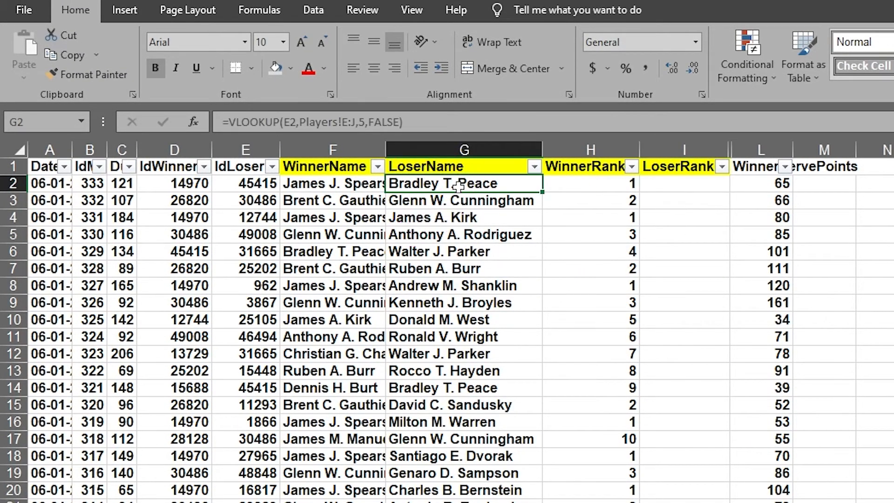
{"action": "left_click", "coordinate": [250, 182]}
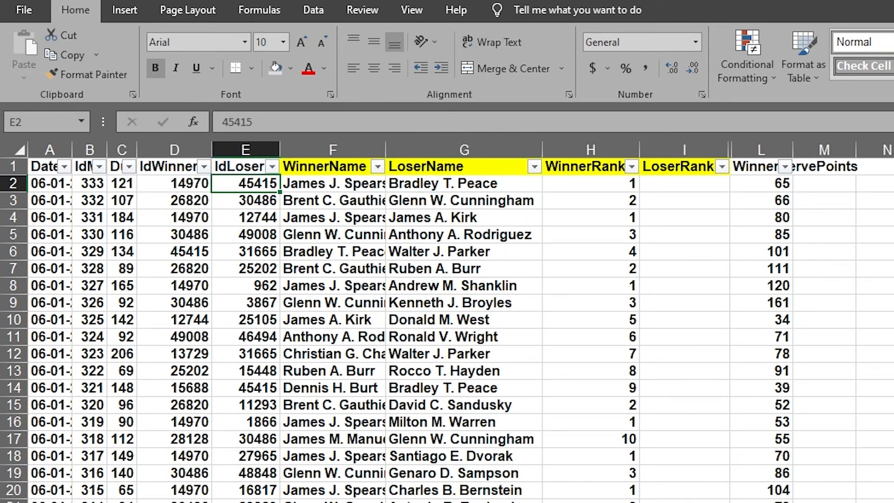
{"action": "key", "text": "ctrl+Page_Down"}
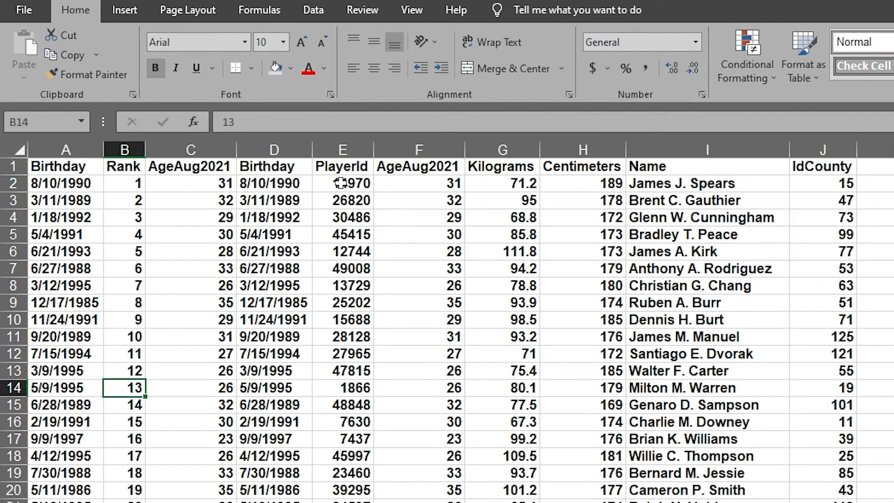
{"action": "left_click_drag", "start_coordinate": [343, 166], "coordinate": [354, 371]}
{"action": "left_click", "coordinate": [347, 252]}
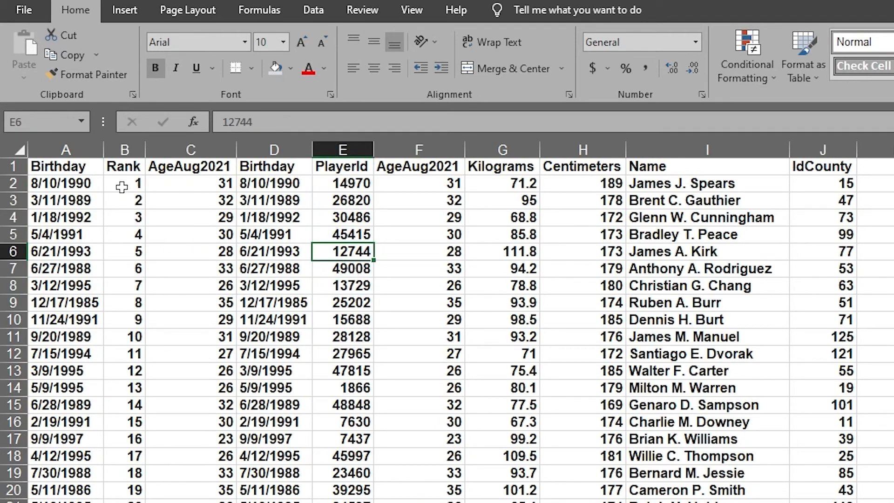
{"action": "left_click_drag", "start_coordinate": [121, 166], "coordinate": [130, 441]}
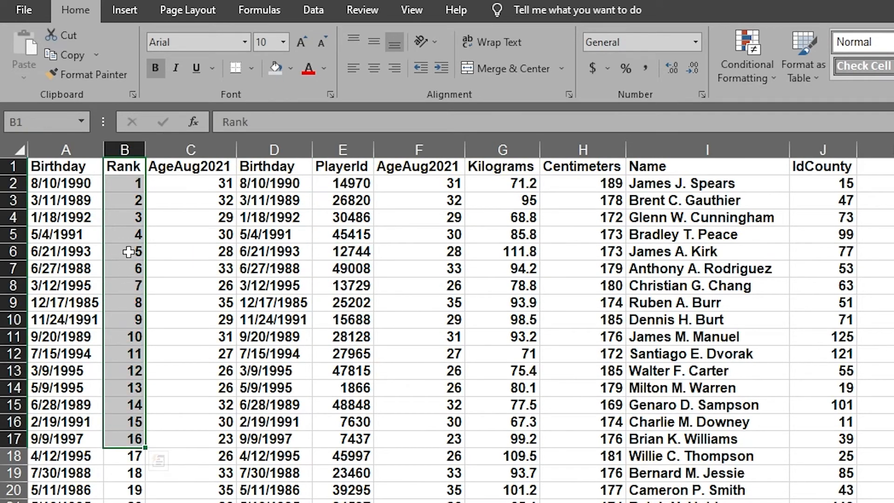
{"action": "left_click", "coordinate": [129, 205]}
Step: Move the PlayerId column on the Players sheet to directly before the Name column
{"action": "right_click", "coordinate": [342, 148]}
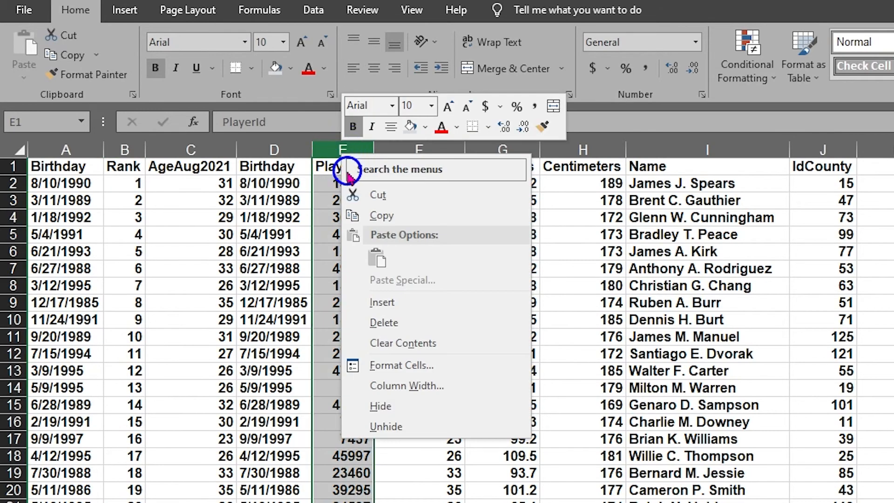
{"action": "left_click", "coordinate": [378, 195]}
{"action": "left_click", "coordinate": [656, 149]}
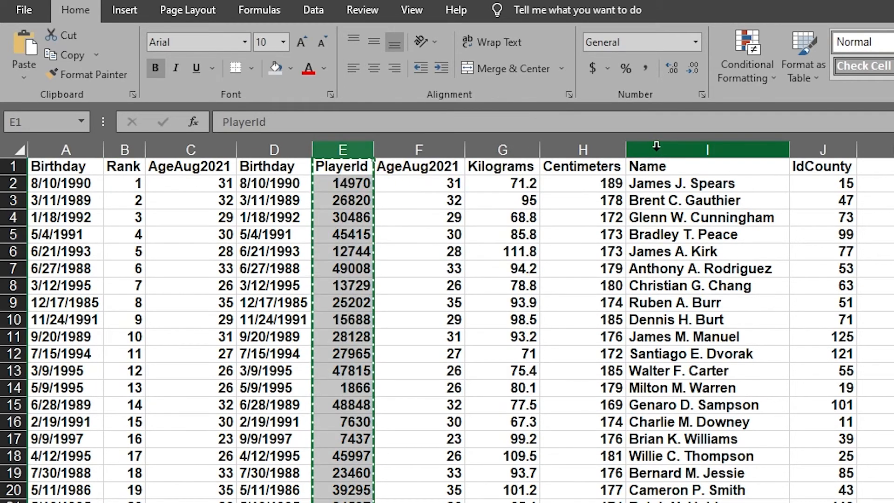
{"action": "right_click", "coordinate": [657, 149]}
{"action": "left_click", "coordinate": [714, 299]}
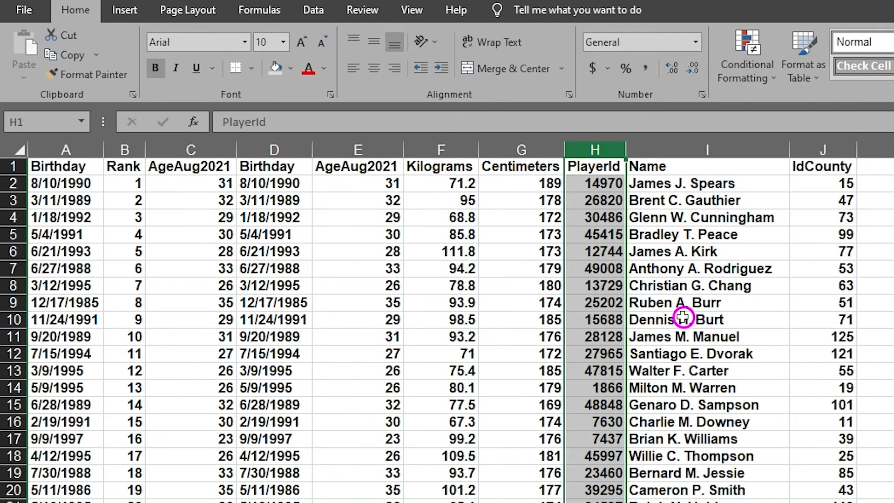
{"action": "left_click", "coordinate": [600, 218]}
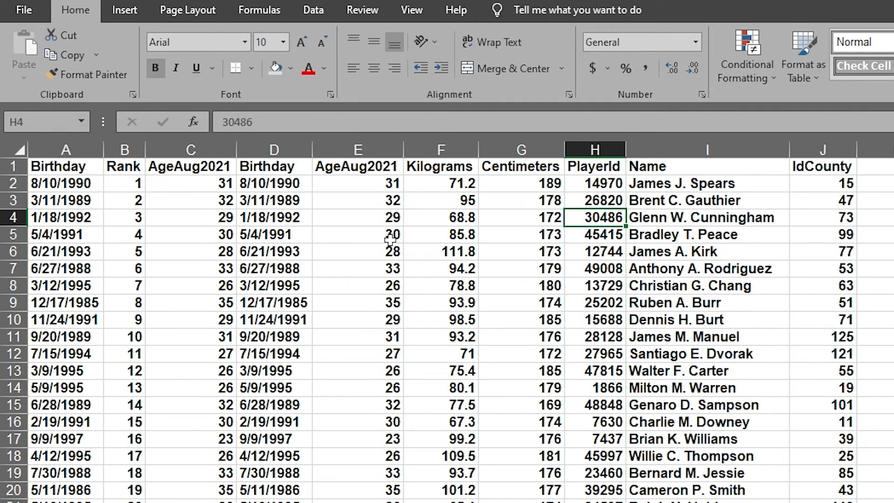
{"action": "left_click", "coordinate": [595, 148]}
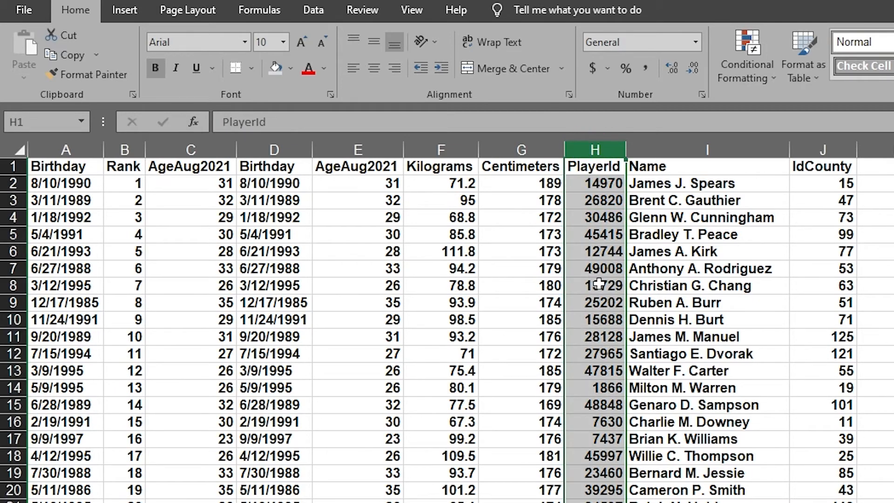
{"action": "left_click", "coordinate": [611, 181]}
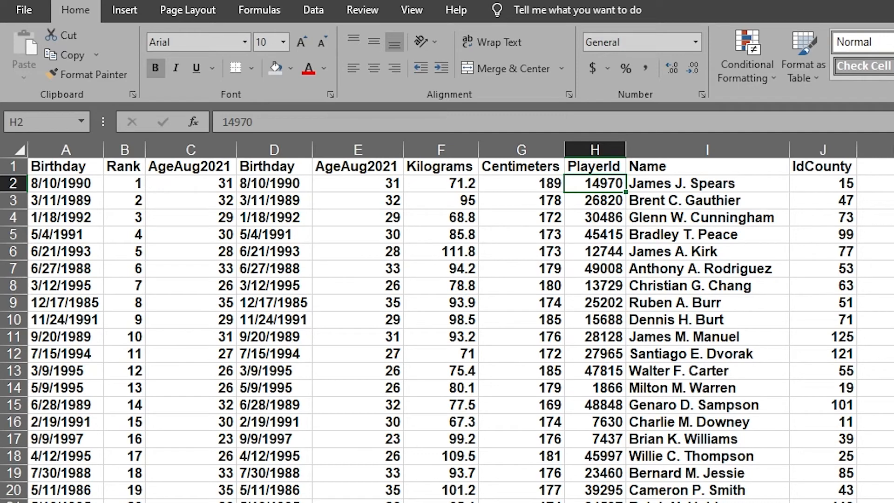
Step: Correct the WinnerName lookup in F2 of Tennis_Matches to =VLOOKUP(D2,Players!H:J,2,FALSE) and fill it down the column
{"action": "key", "text": "ctrl+Page_Up"}
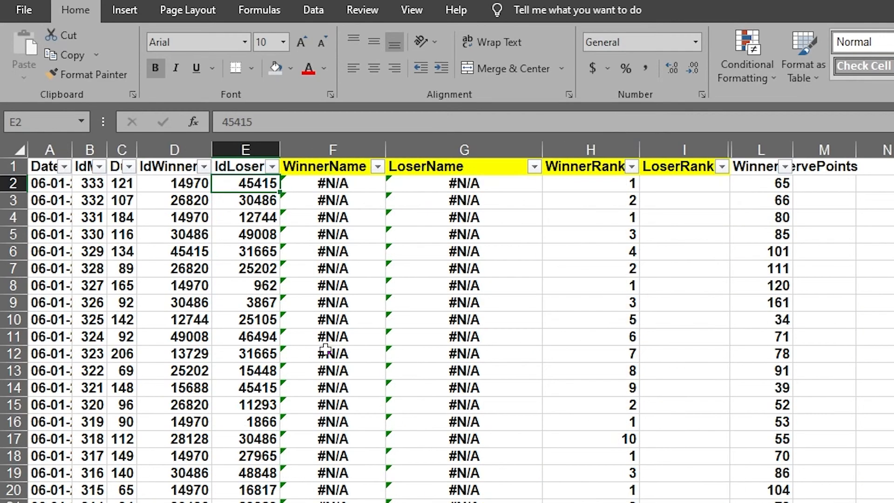
{"action": "left_click", "coordinate": [355, 184]}
{"action": "left_click", "coordinate": [431, 188]}
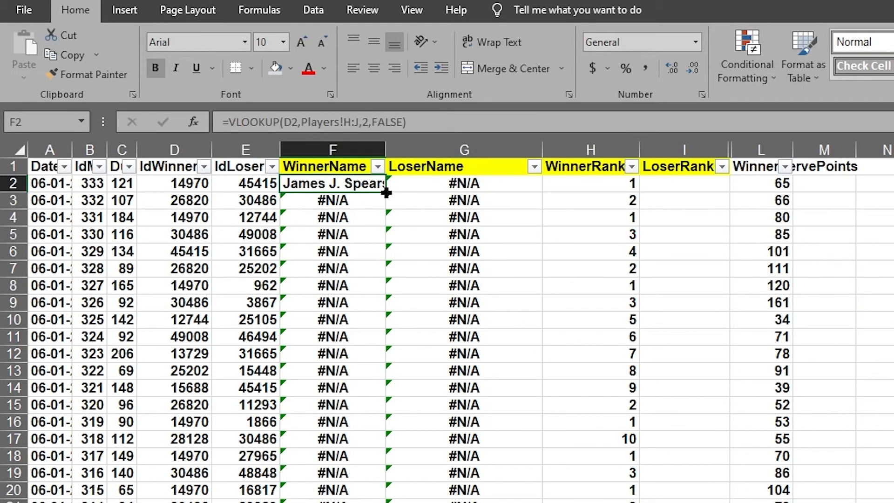
Step: Change the LoserName lookup in G2 to =VLOOKUP(E2,Players!H:J,2,FALSE) and fill it down the column
{"action": "key", "text": "Tab"}
{"action": "left_click", "coordinate": [348, 122]}
{"action": "key", "text": "BackSpace"}
{"action": "type", "text": "H"}
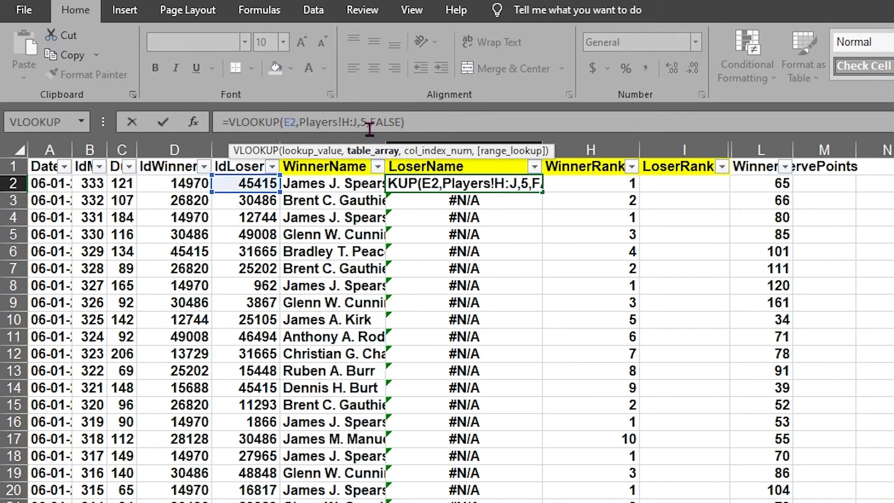
{"action": "left_click", "coordinate": [367, 124]}
{"action": "key", "text": "BackSpace"}
{"action": "type", "text": "2"}
{"action": "key", "text": "Return"}
{"action": "left_click", "coordinate": [464, 183]}
{"action": "double_click", "coordinate": [542, 192]}
Step: Enter =MATCH(E2,Players!H:H,0) in I2 under LoserRank to find the loser ID's row on Players
{"action": "left_click", "coordinate": [683, 183]}
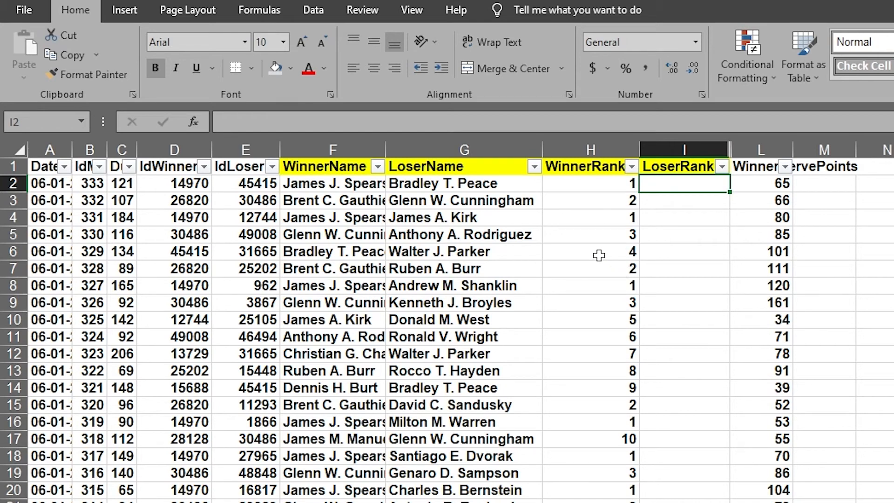
{"action": "type", "text": "="}
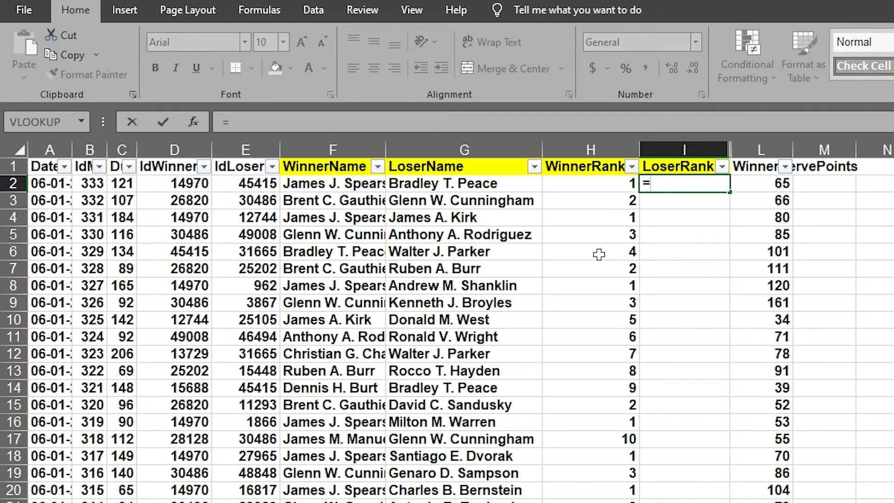
{"action": "type", "text": "MATCH("}
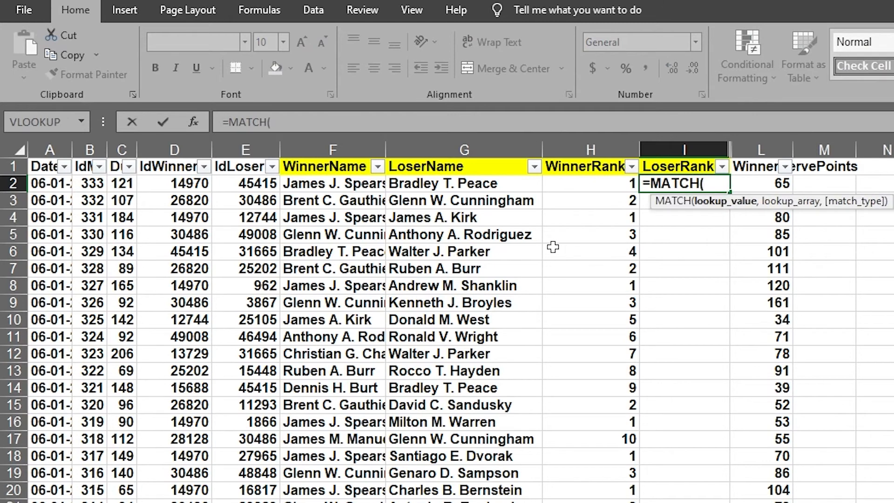
{"action": "left_click", "coordinate": [247, 183]}
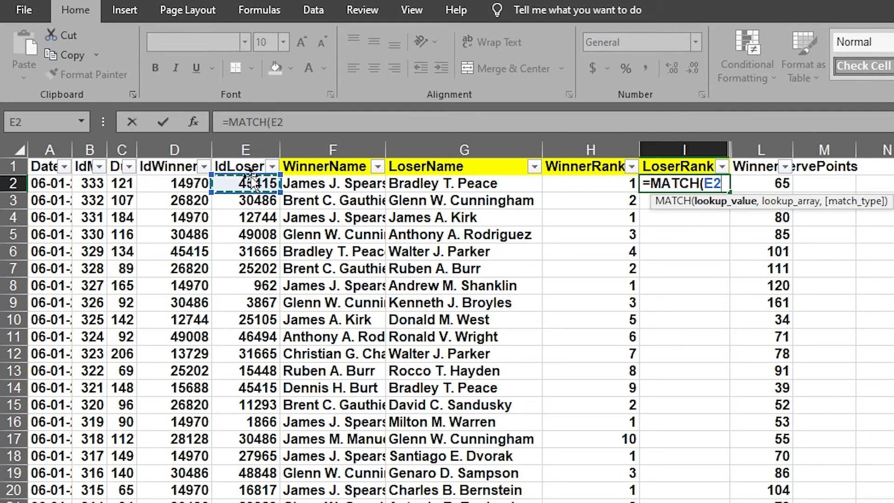
{"action": "type", "text": ","}
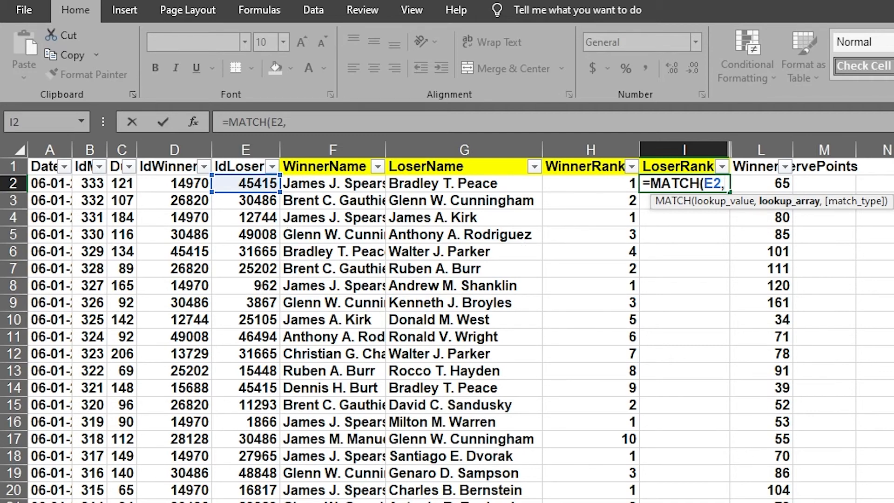
{"action": "key", "text": "ctrl+Page_Down"}
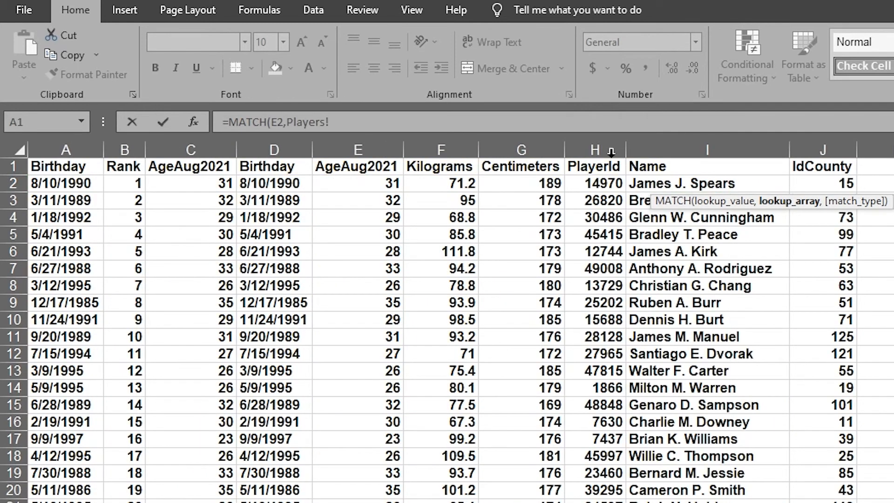
{"action": "left_click", "coordinate": [597, 148]}
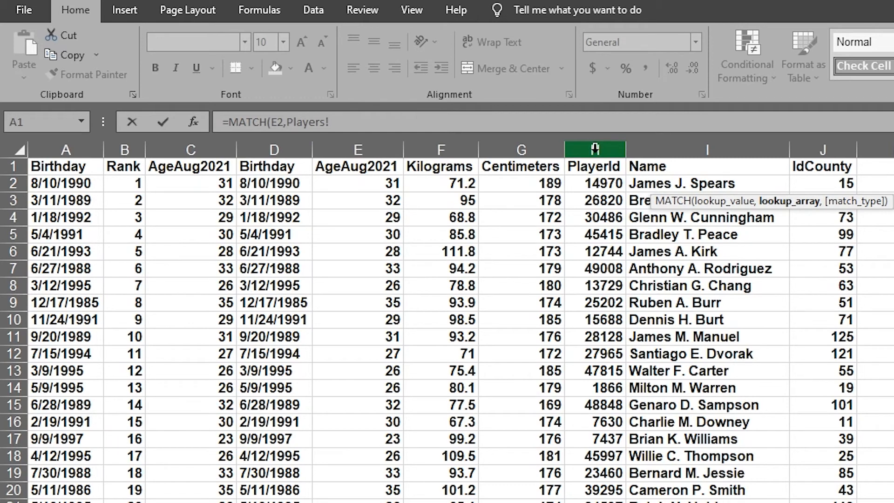
{"action": "left_click", "coordinate": [417, 122]}
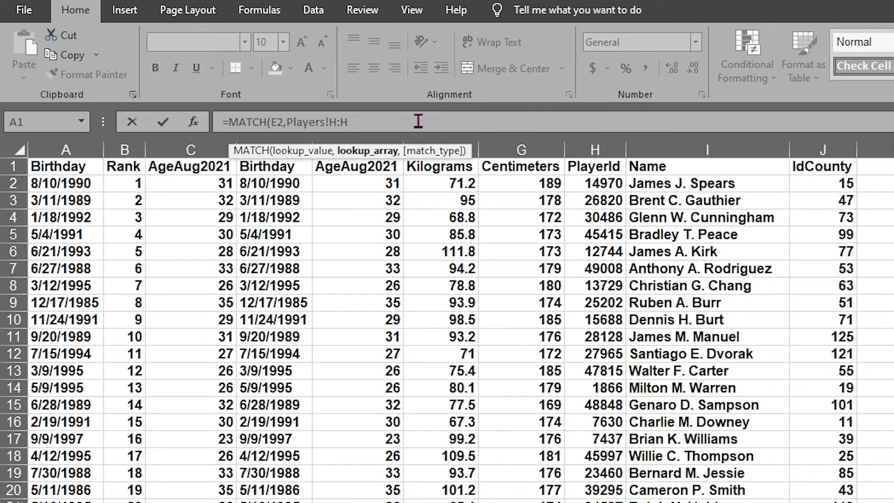
{"action": "type", "text": ","}
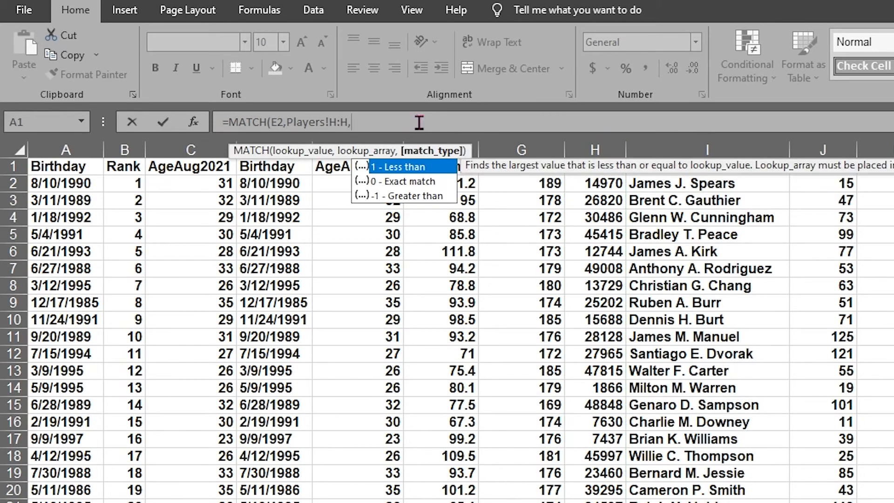
{"action": "type", "text": "0)"}
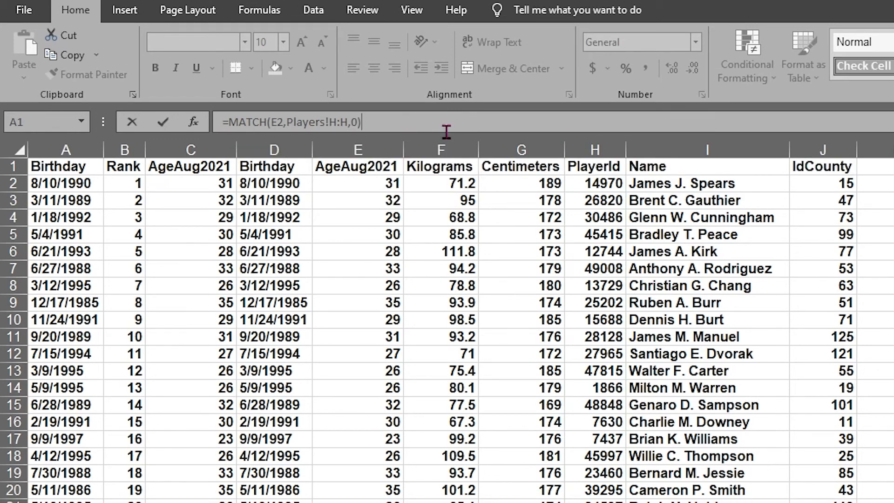
{"action": "key", "text": "Return"}
{"action": "left_click", "coordinate": [702, 184]}
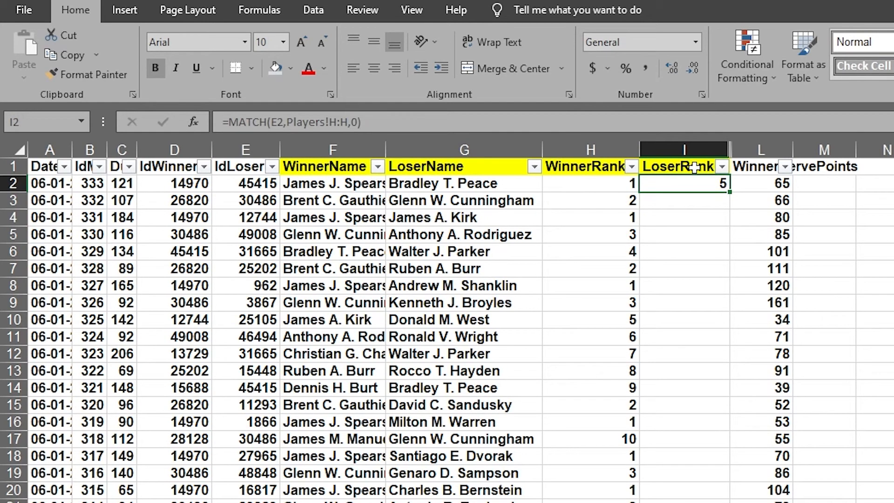
Step: Check the I2 MATCH result by counting down the PlayerId column on Players to the loser ID from E2
{"action": "left_click", "coordinate": [694, 186]}
{"action": "left_click", "coordinate": [257, 183]}
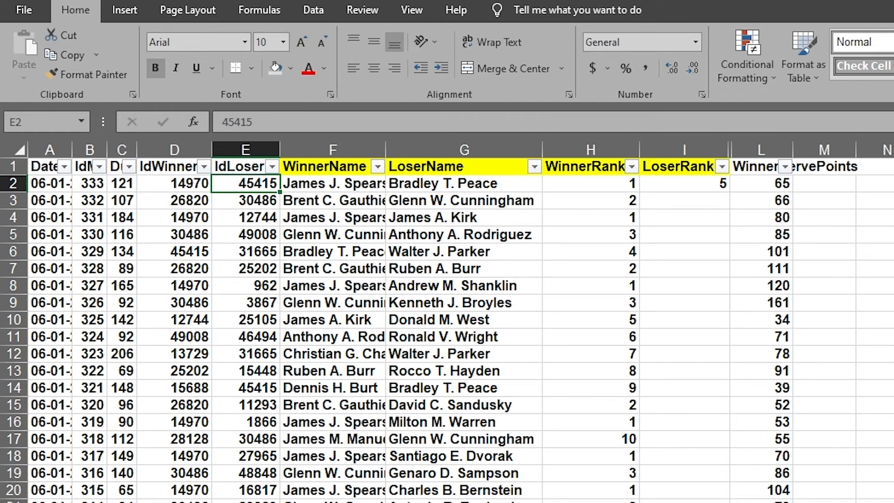
{"action": "left_click", "coordinate": [279, 502]}
{"action": "left_click", "coordinate": [594, 164]}
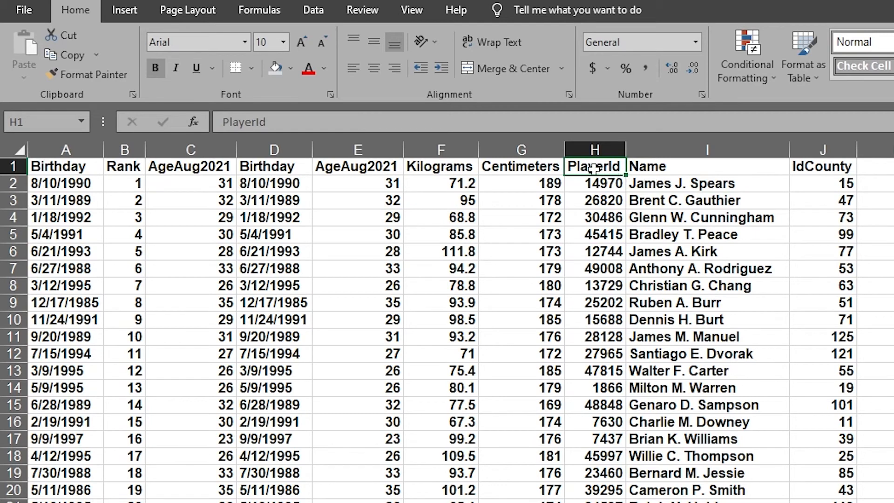
{"action": "left_click", "coordinate": [580, 183]}
{"action": "left_click", "coordinate": [580, 200]}
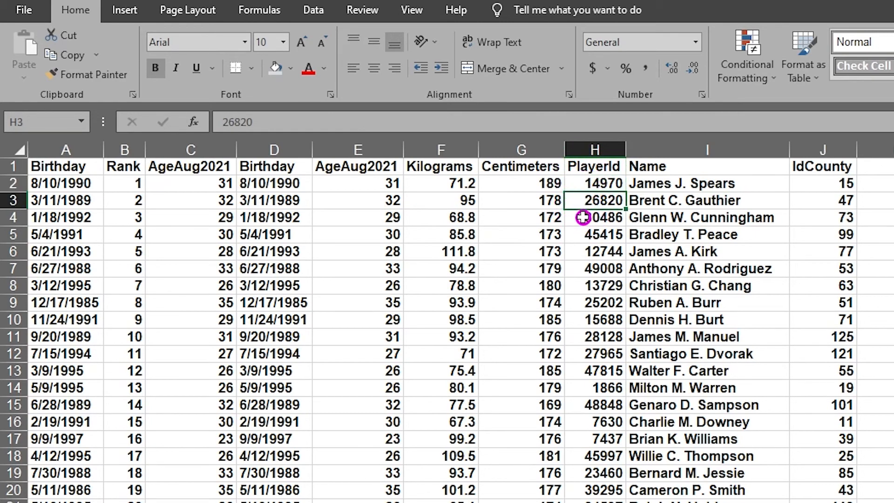
{"action": "left_click", "coordinate": [581, 218]}
{"action": "left_click", "coordinate": [581, 235]}
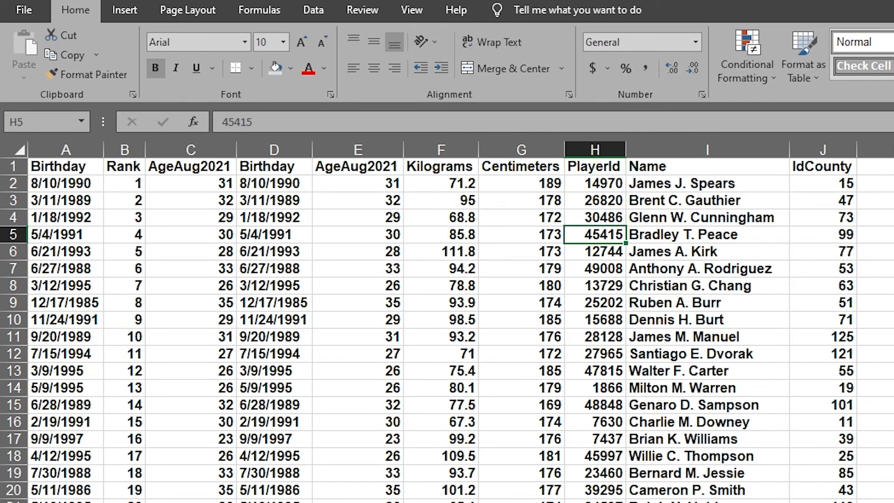
{"action": "key", "text": "ctrl+Page_Up"}
{"action": "left_click", "coordinate": [688, 181]}
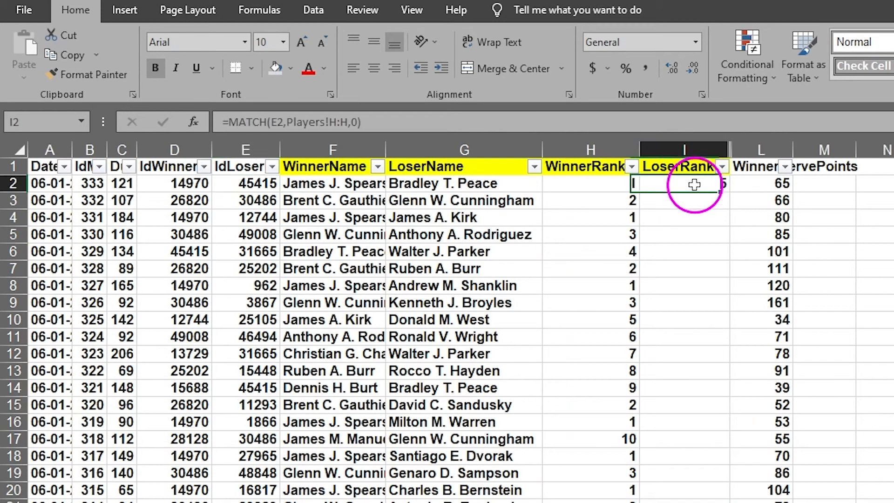
Step: Count down column A on Players to the matched row, examine its Rank in B5, and return to Tennis_Matches
{"action": "key", "text": "ctrl+Page_Down"}
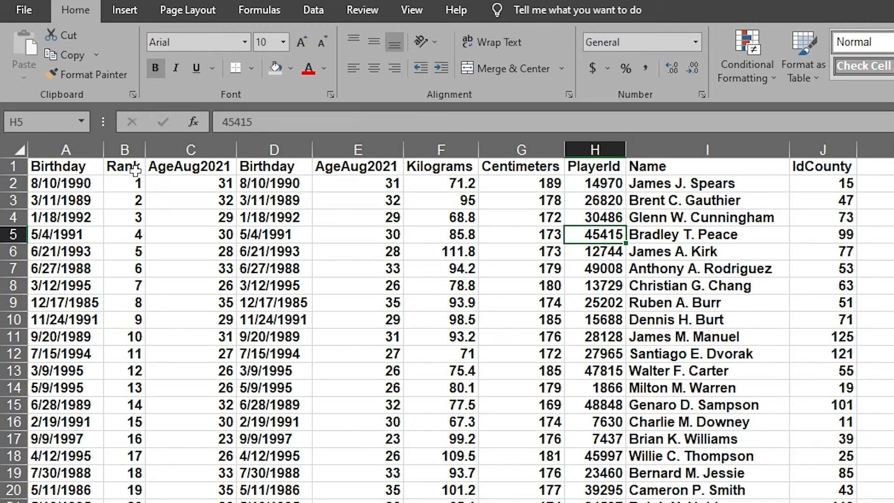
{"action": "left_click", "coordinate": [44, 166]}
{"action": "left_click", "coordinate": [47, 183]}
{"action": "left_click", "coordinate": [48, 200]}
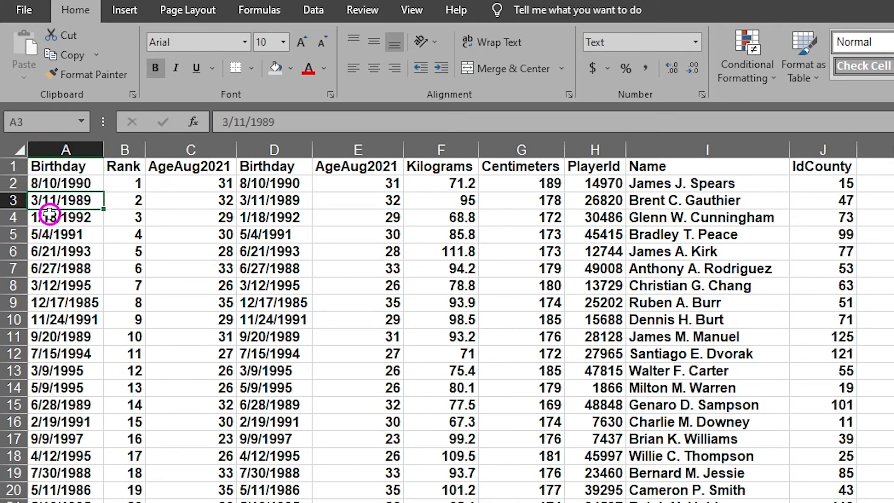
{"action": "left_click", "coordinate": [50, 217]}
{"action": "left_click", "coordinate": [52, 234]}
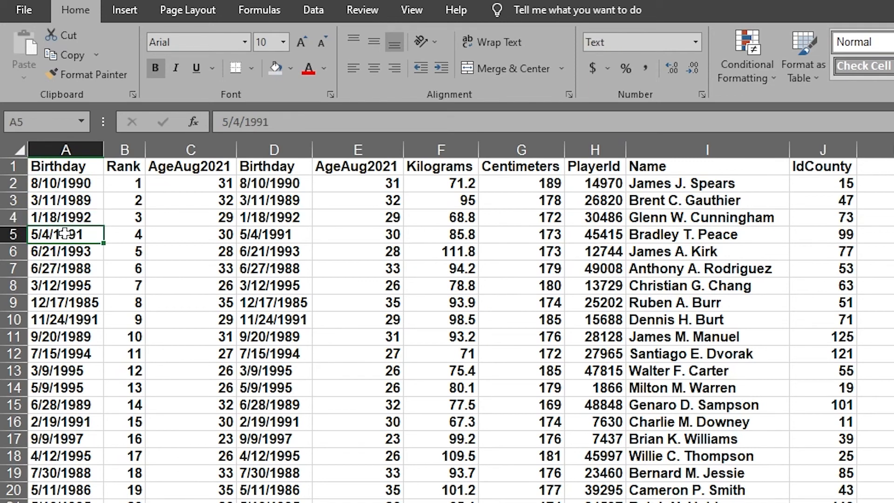
{"action": "left_click", "coordinate": [119, 235]}
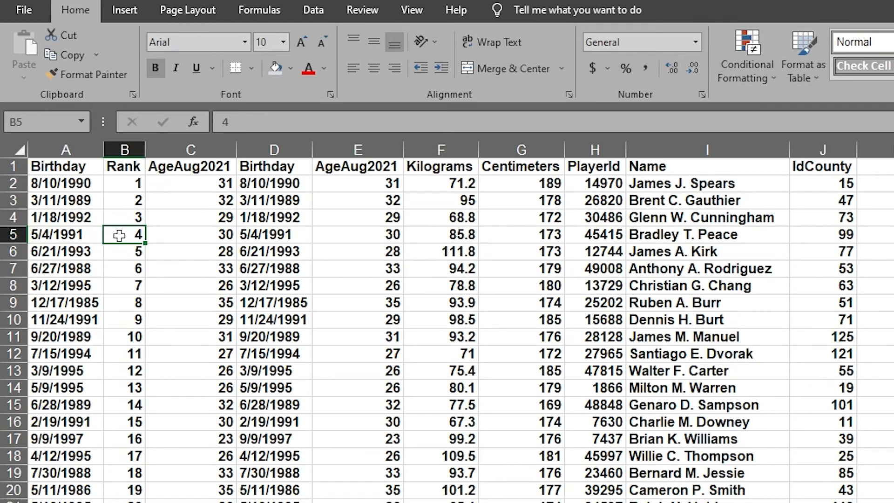
{"action": "key", "text": "ctrl+Page_Up"}
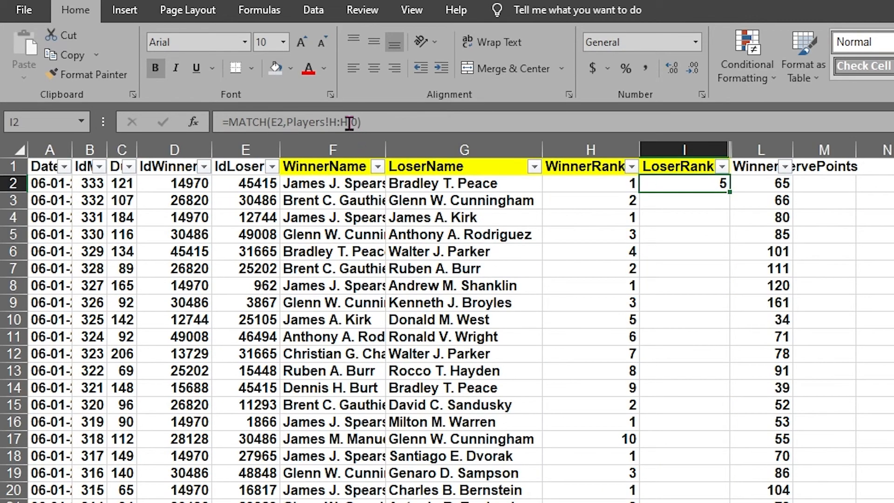
Step: Wrap the I2 MATCH formula in an INDEX function with Players!A:J as the array and MATCH as the row number
{"action": "double_click", "coordinate": [676, 185]}
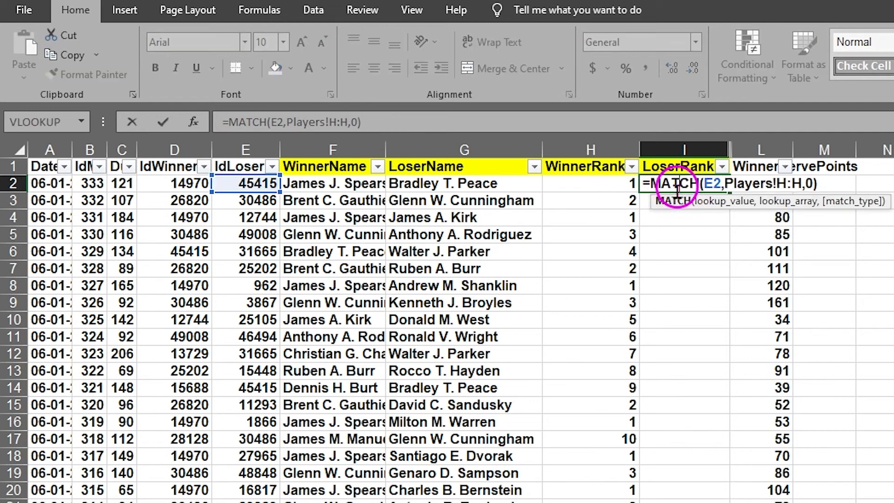
{"action": "left_click", "coordinate": [230, 122]}
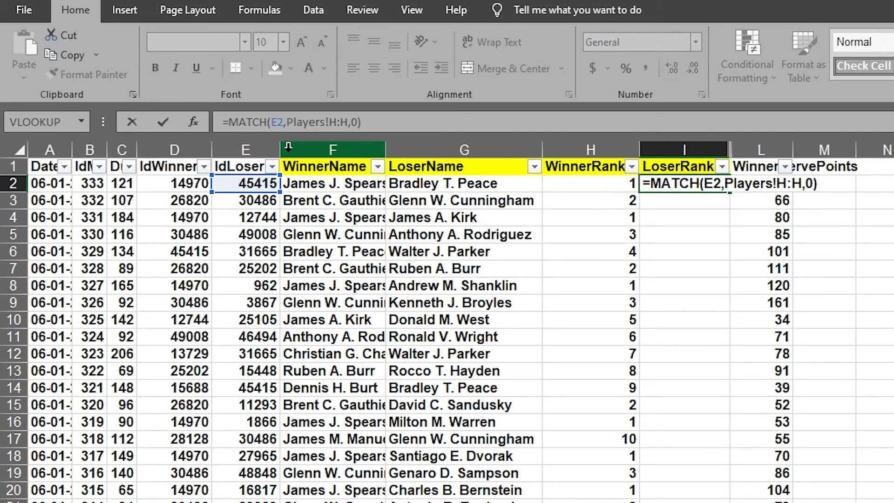
{"action": "type", "text": "INDEX"}
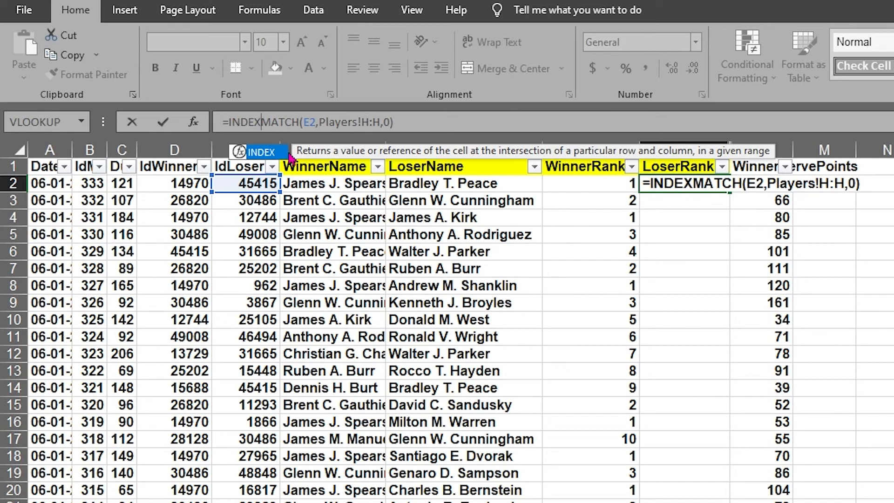
{"action": "type", "text": "("}
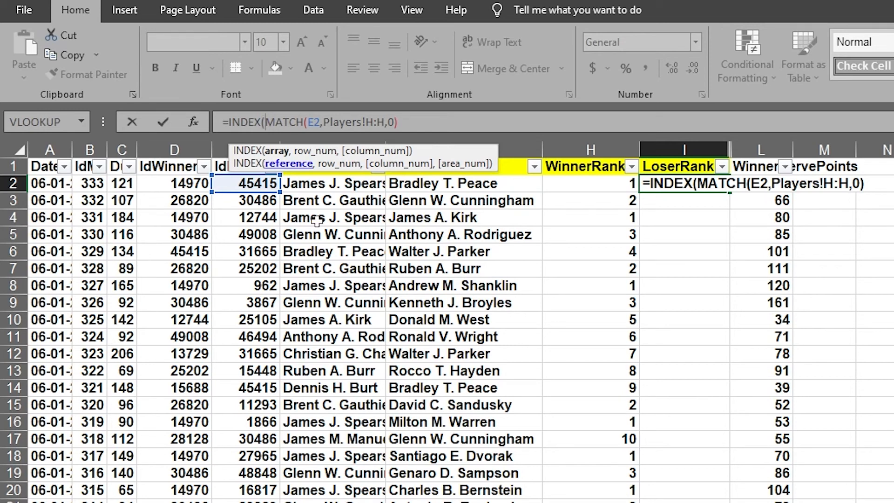
{"action": "key", "text": "ctrl+Page_Down"}
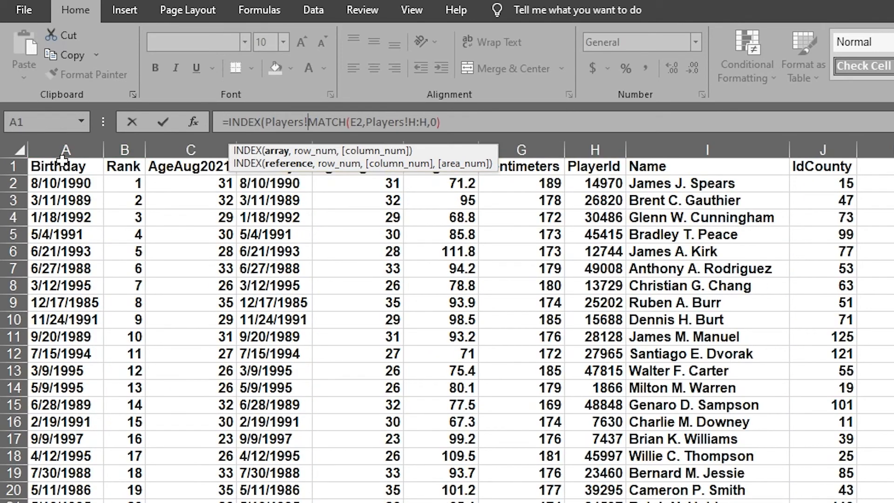
{"action": "left_click_drag", "start_coordinate": [66, 150], "coordinate": [819, 154]}
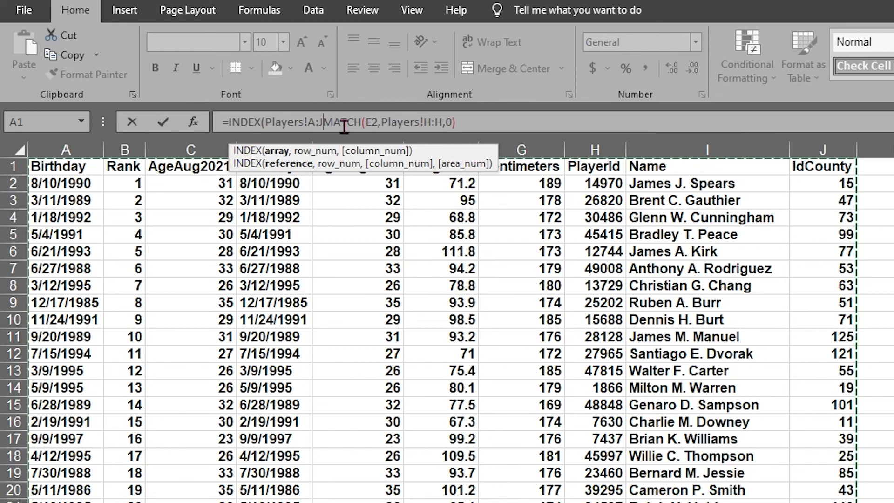
{"action": "type", "text": ","}
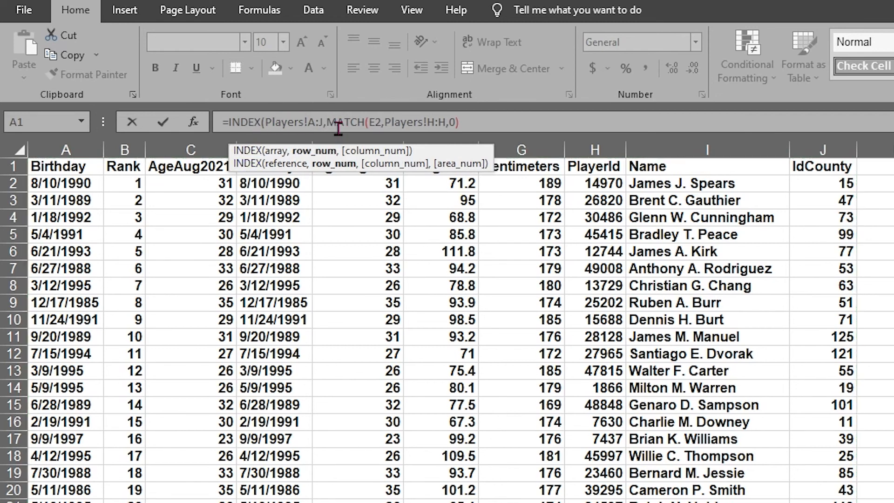
Step: Finish the I2 formula with column number 2 for Rank, giving =INDEX(Players!A:J,MATCH(E2,Players!H:H,0),2)
{"action": "left_click", "coordinate": [468, 122]}
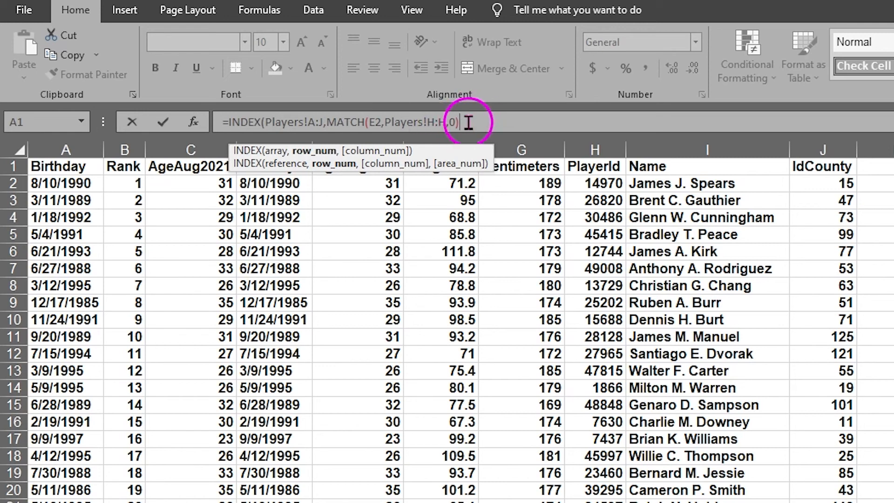
{"action": "type", "text": ","}
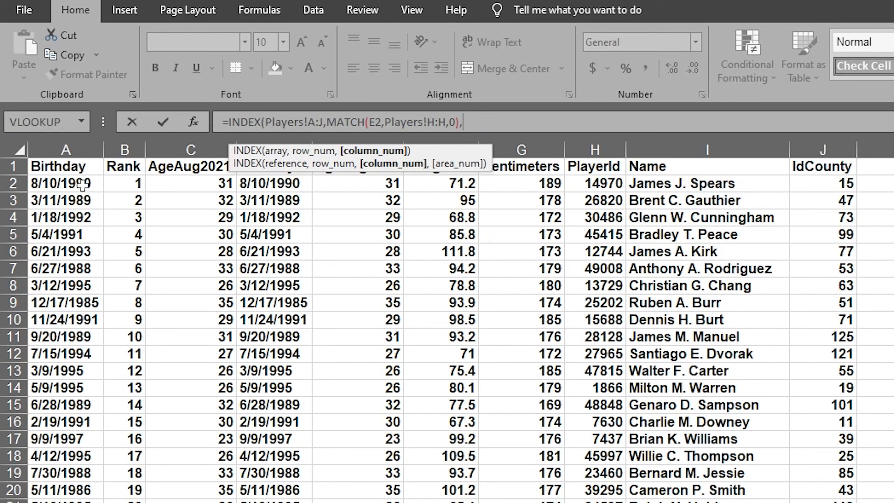
{"action": "left_click", "coordinate": [81, 149]}
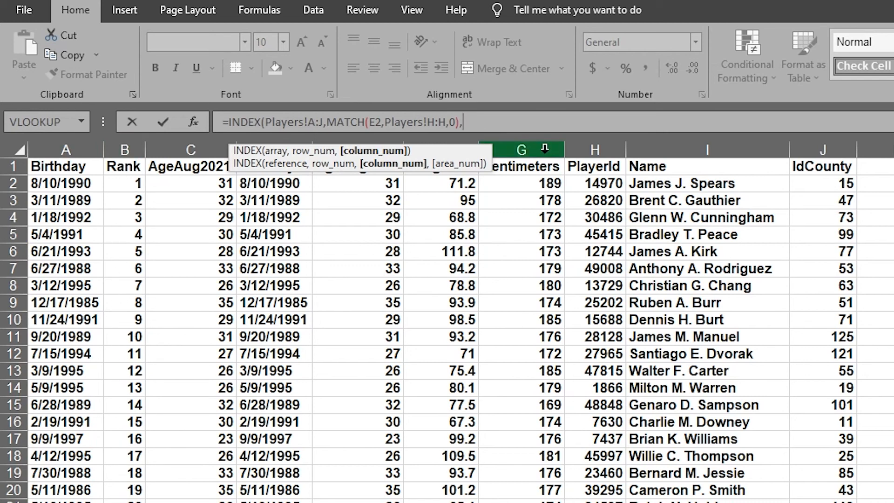
{"action": "type", "text": "2"}
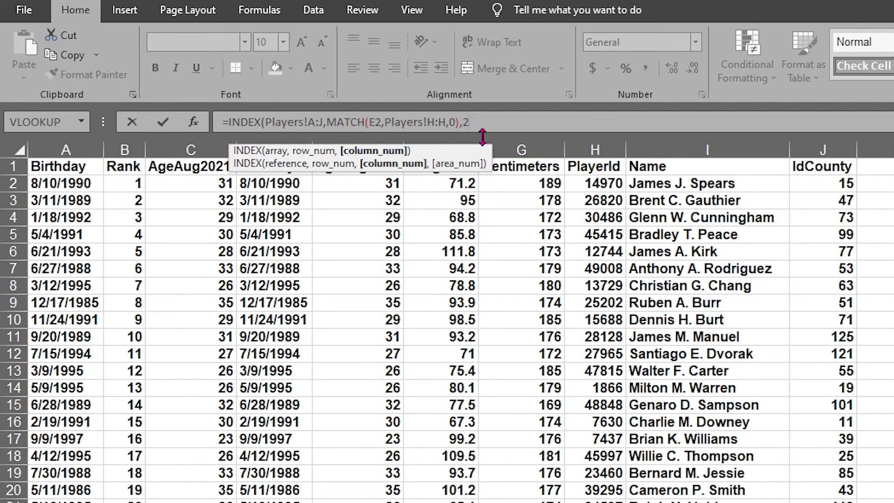
{"action": "type", "text": ")"}
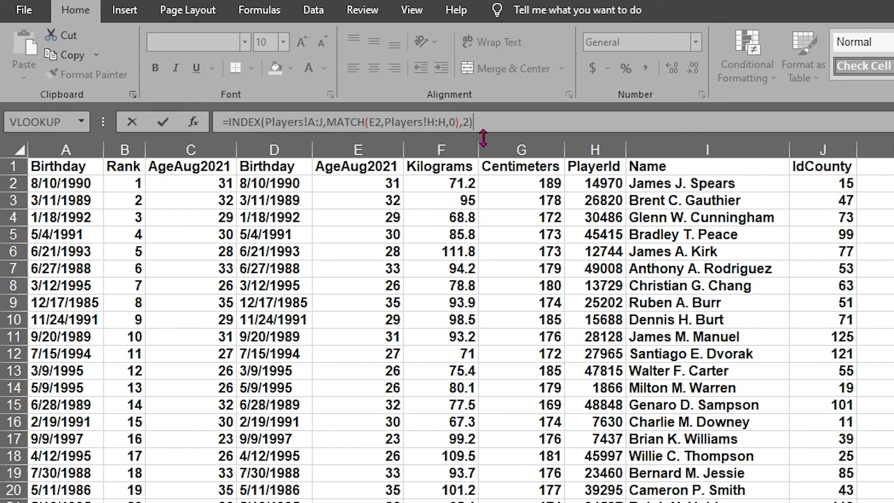
{"action": "key", "text": "Return"}
Step: Fill the I2 INDEX/MATCH formula down the LoserRank column and inspect the copied formula in I4
{"action": "left_click", "coordinate": [700, 183]}
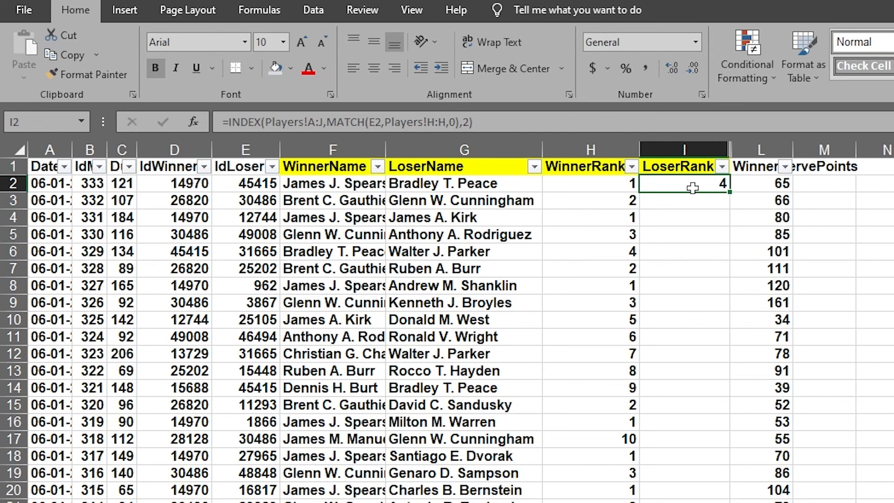
{"action": "double_click", "coordinate": [729, 194]}
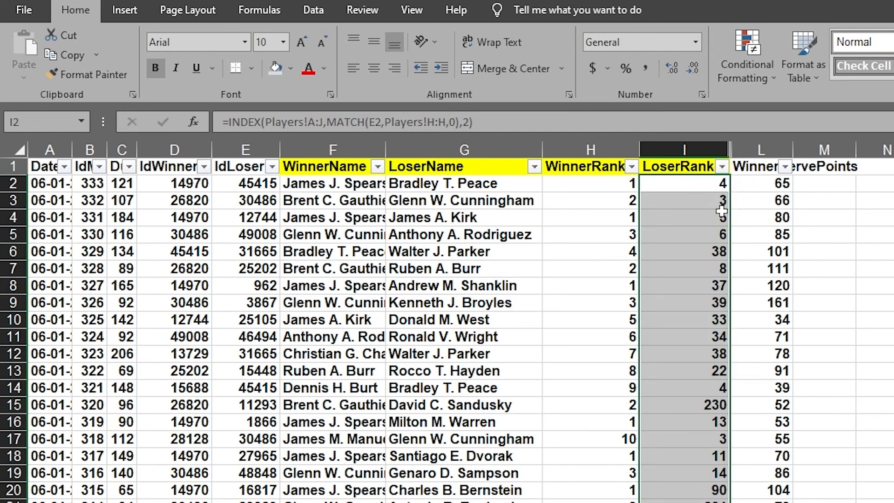
{"action": "left_click", "coordinate": [697, 213]}
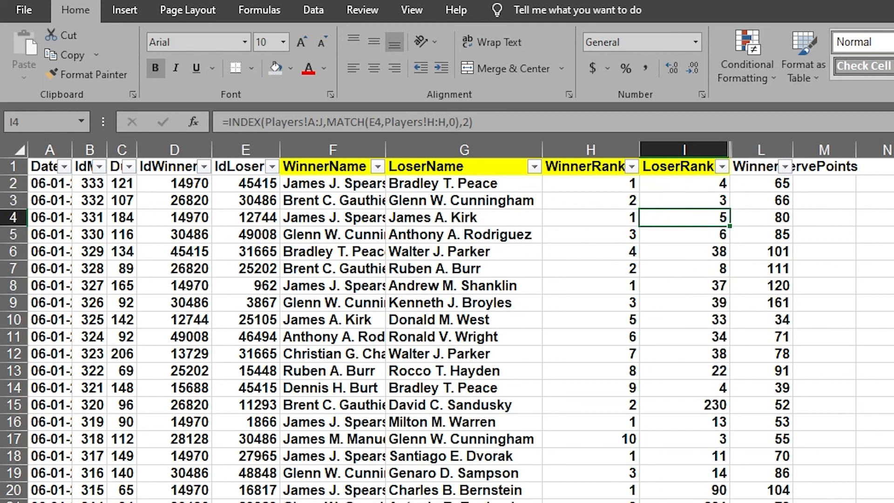
Step: Compare E8 with its LoserRank in I8, and locate that loser ID in the PlayerId column on Players
{"action": "left_click", "coordinate": [272, 284]}
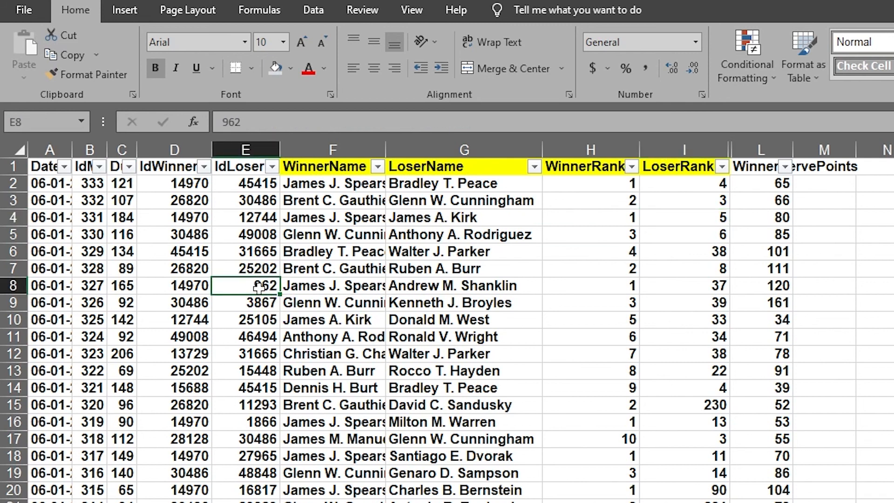
{"action": "left_click", "coordinate": [691, 286]}
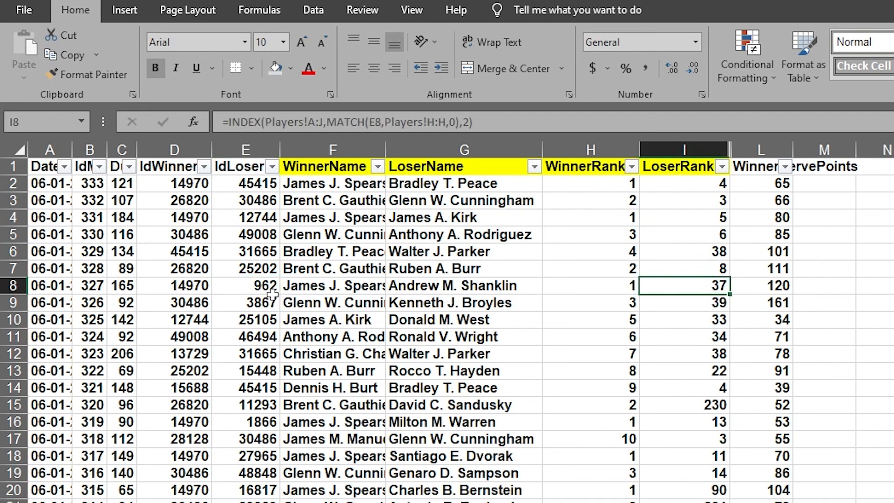
{"action": "left_click", "coordinate": [244, 285]}
{"action": "key", "text": "ctrl+Page_Down"}
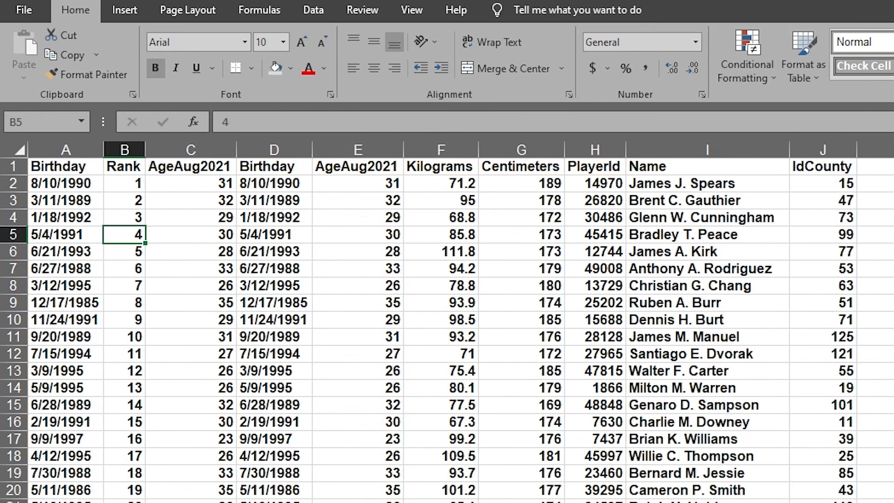
{"action": "left_click", "coordinate": [590, 185]}
{"action": "scroll", "coordinate": [598, 353], "scroll_direction": "down", "scroll_amount": 2}
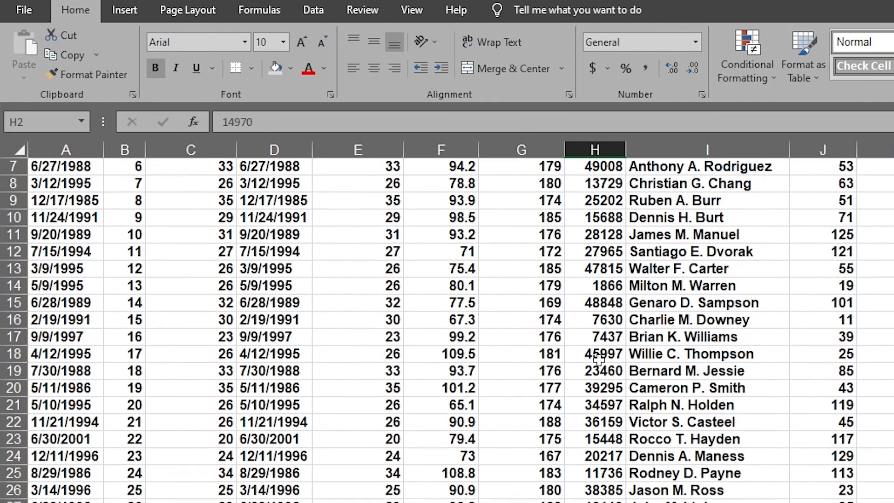
{"action": "scroll", "coordinate": [598, 359], "scroll_direction": "down", "scroll_amount": 6}
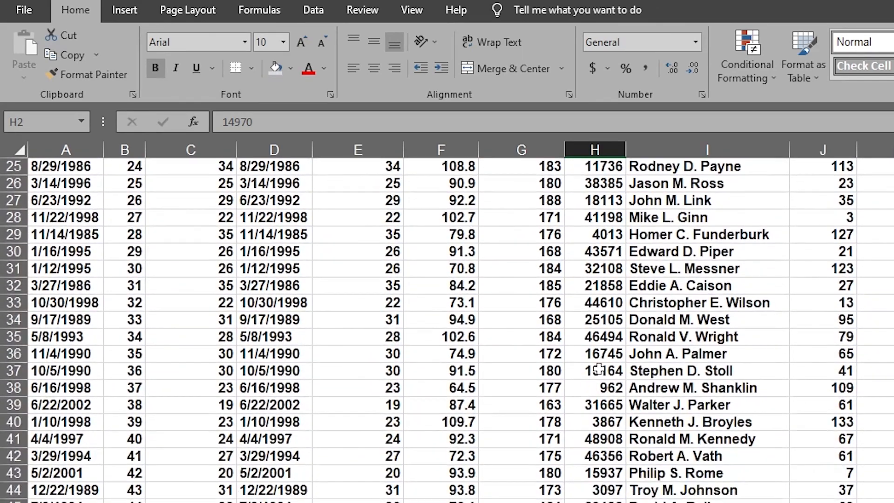
{"action": "left_click", "coordinate": [600, 388]}
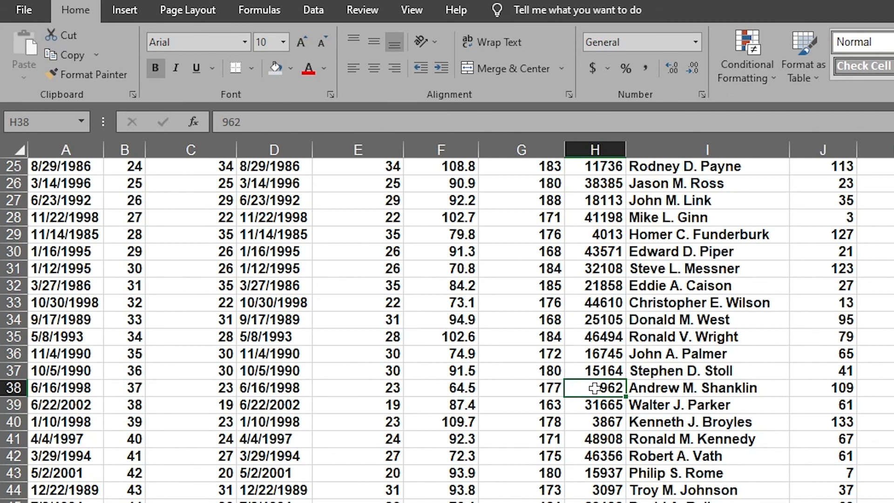
Step: Trace row 38 on Players across to its Rank in B38 and compare it with I8 on Tennis_Matches
{"action": "left_click_drag", "start_coordinate": [594, 388], "coordinate": [138, 390]}
{"action": "left_click", "coordinate": [131, 390]}
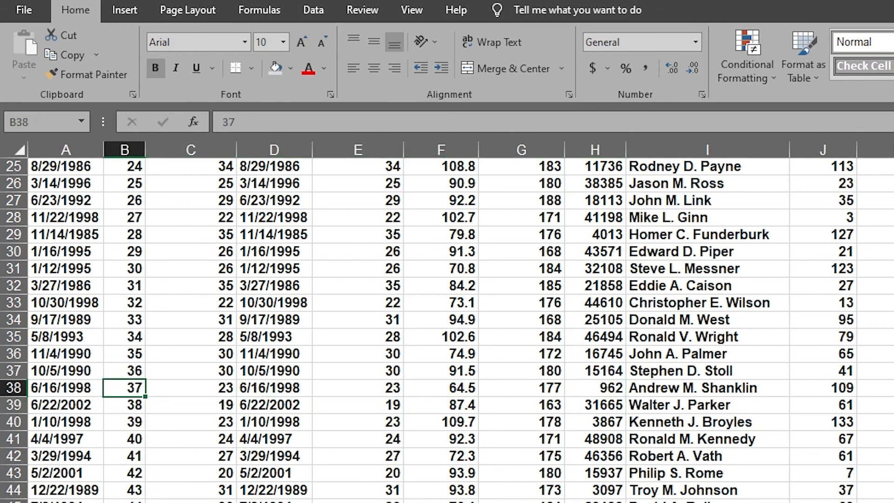
{"action": "key", "text": "ctrl+Page_Up"}
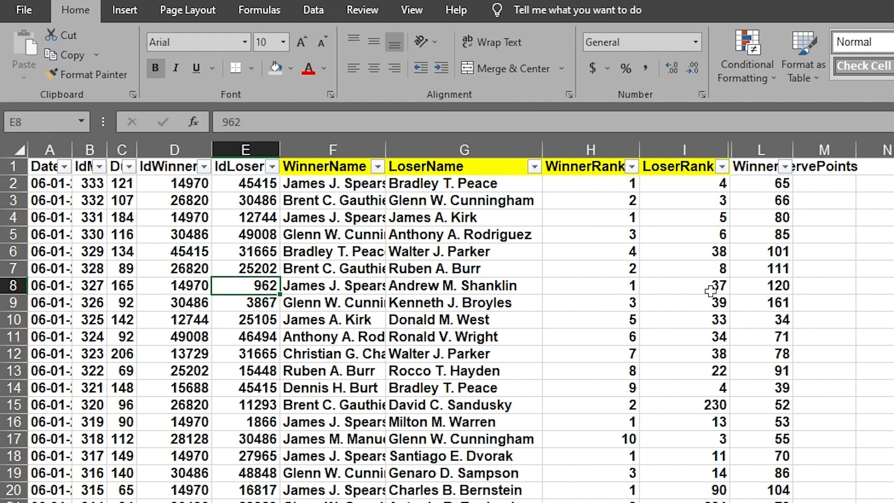
{"action": "left_click_drag", "start_coordinate": [661, 288], "coordinate": [247, 292]}
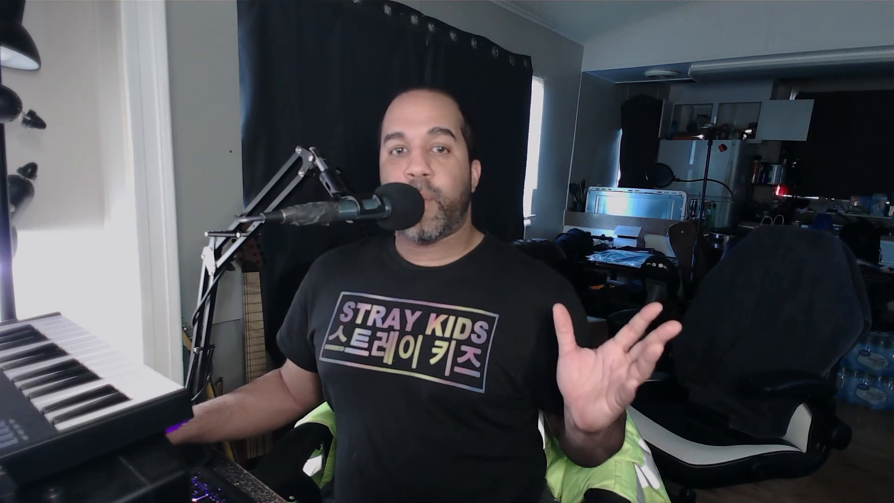